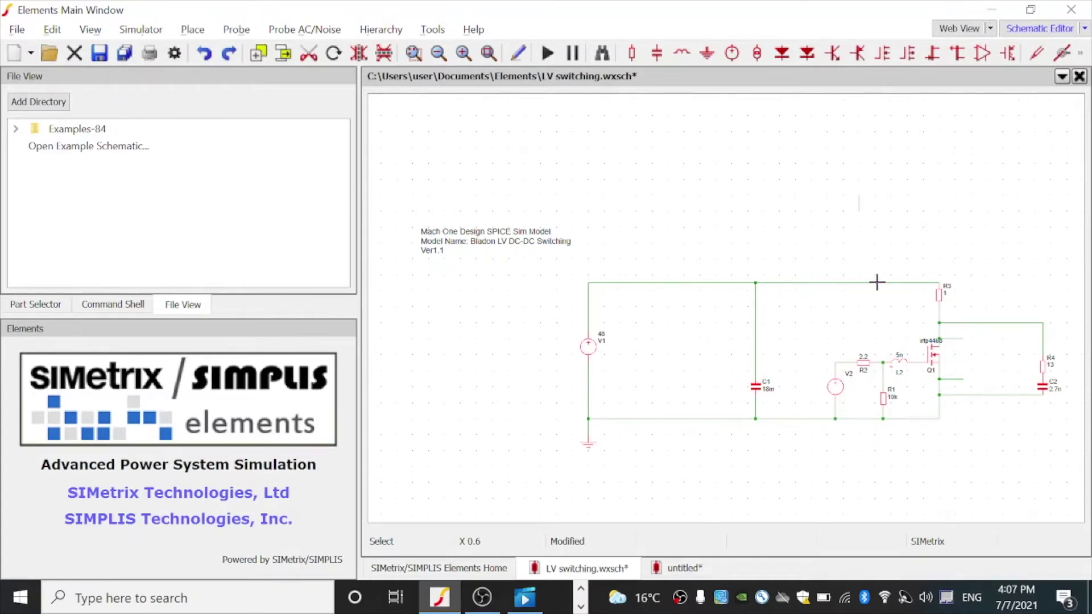
- Examine the switching circuit around MOSFET Q1 and the pulse settings of gate drive source V2
left_click_drag(443, 186, 1031, 509)
left_click(934, 354)
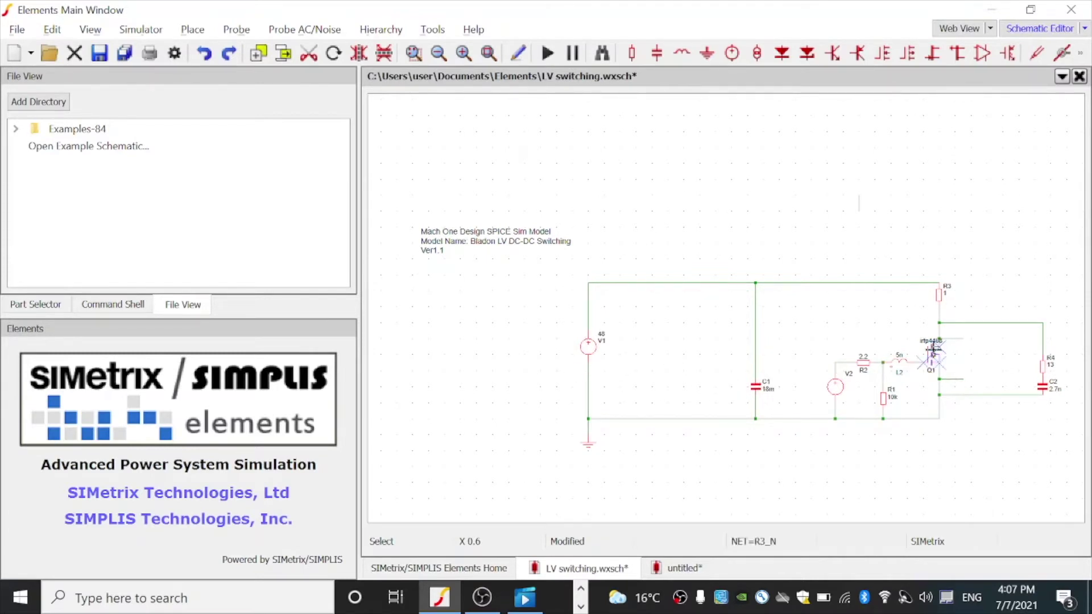
left_click(973, 368)
double_click(835, 388)
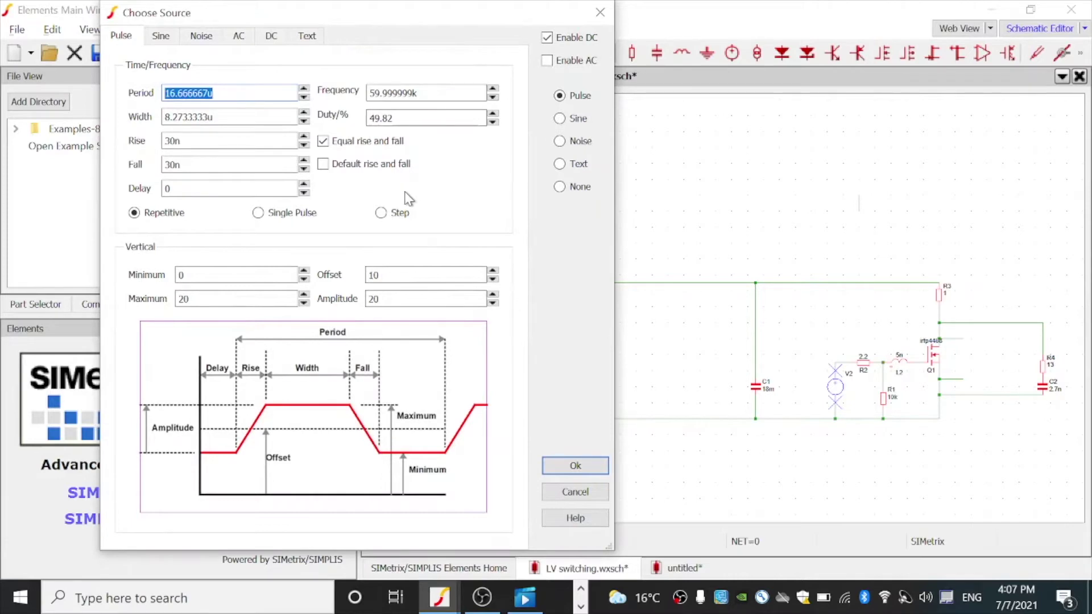
left_click(600, 12)
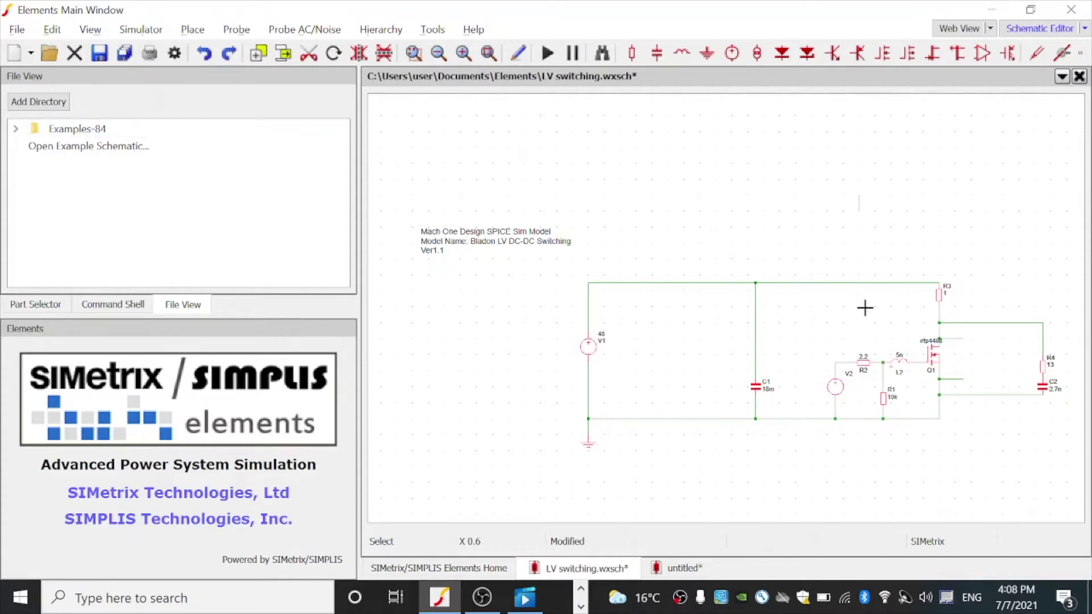
- Review the transient analysis stop time and the maximum time step in its advanced options
left_click(152, 33)
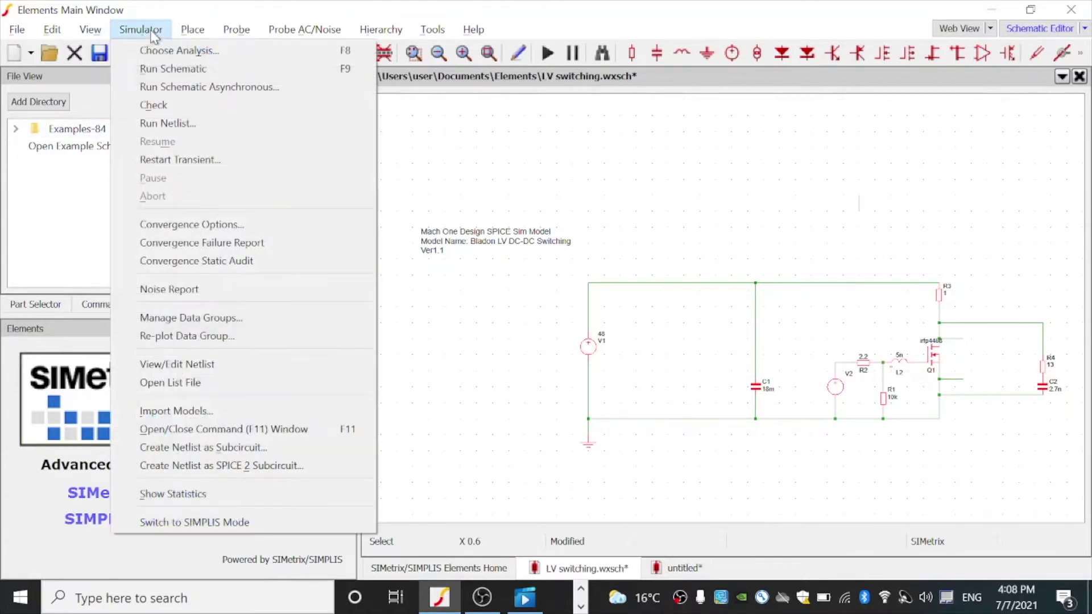
left_click(162, 51)
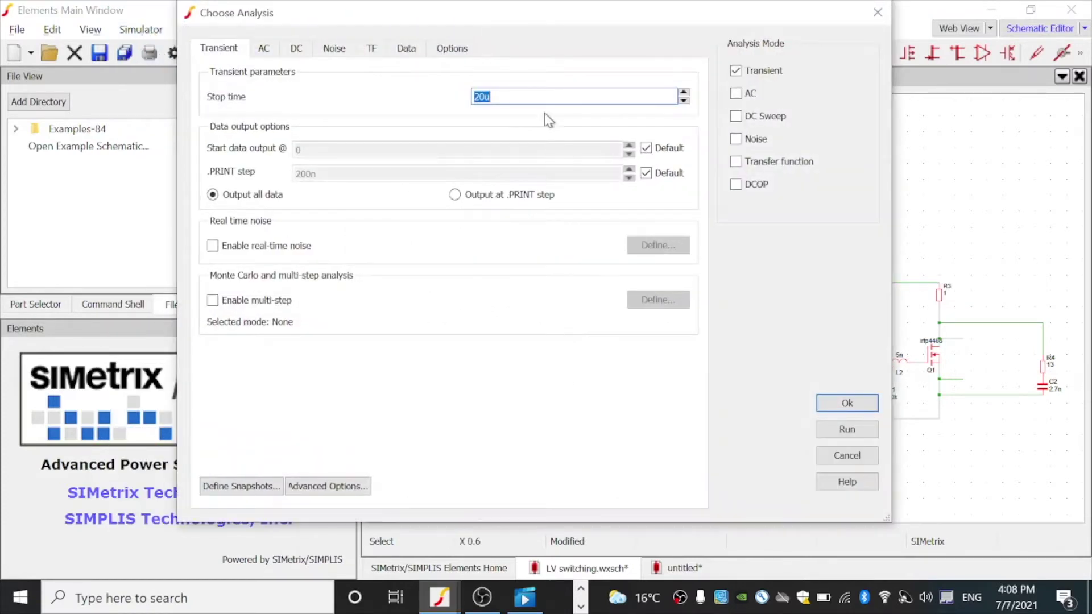
left_click(532, 94)
left_click_drag(481, 94, 551, 98)
left_click(333, 490)
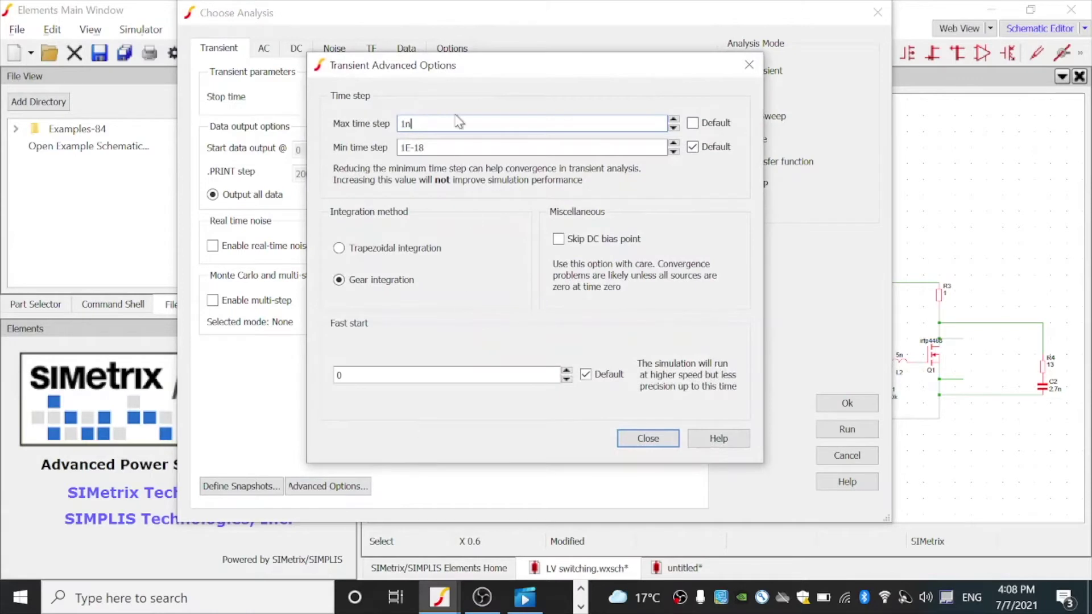
left_click_drag(451, 123, 399, 125)
left_click(644, 438)
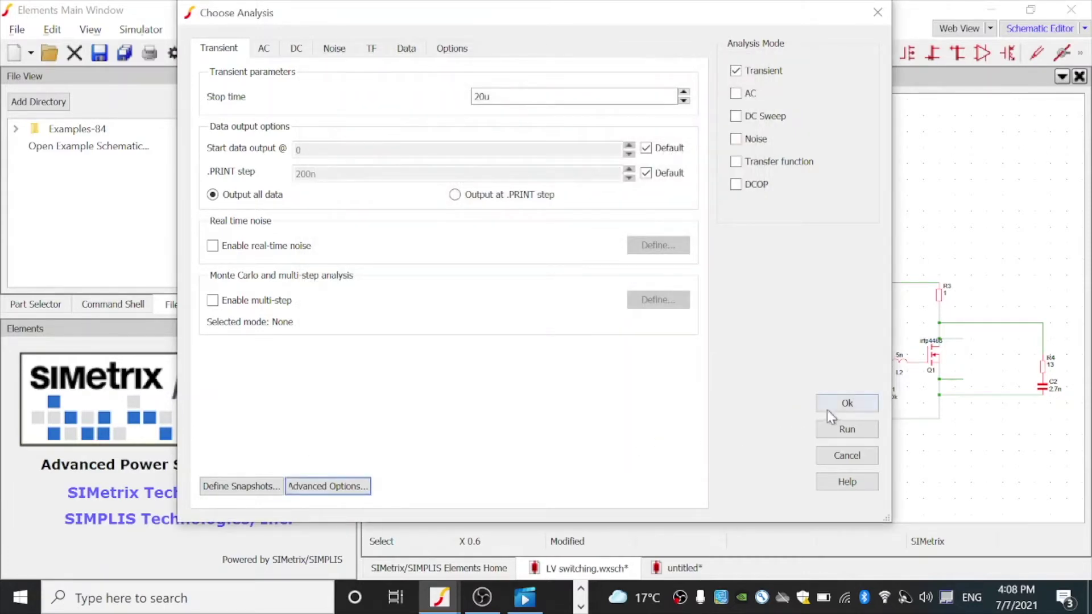
left_click(841, 405)
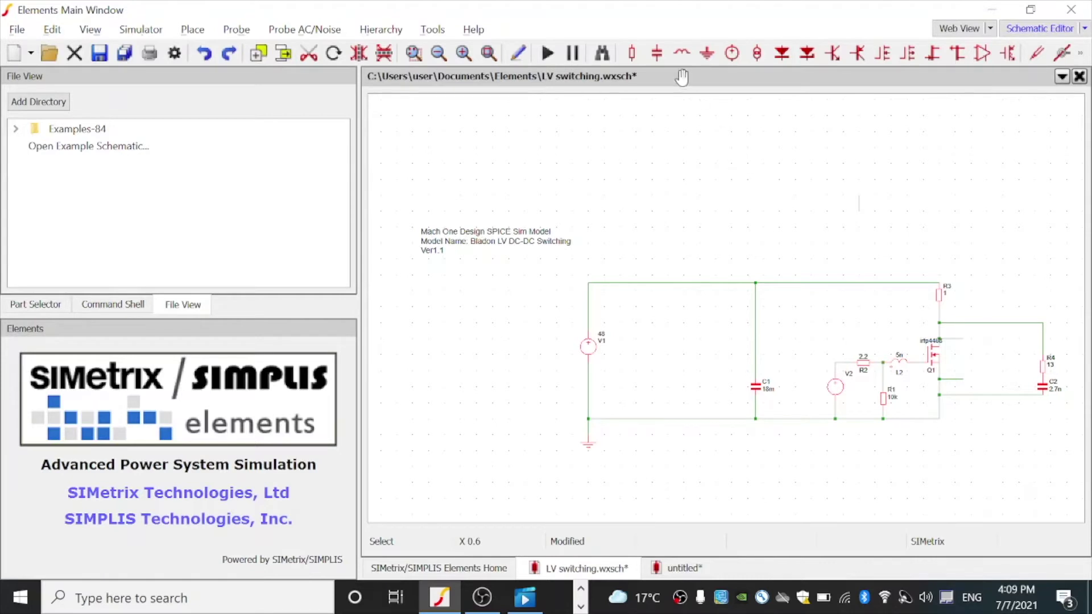
- Place a capacitor beside MOSFET Q1 and wire it across the drain and source stubs
left_click(656, 53)
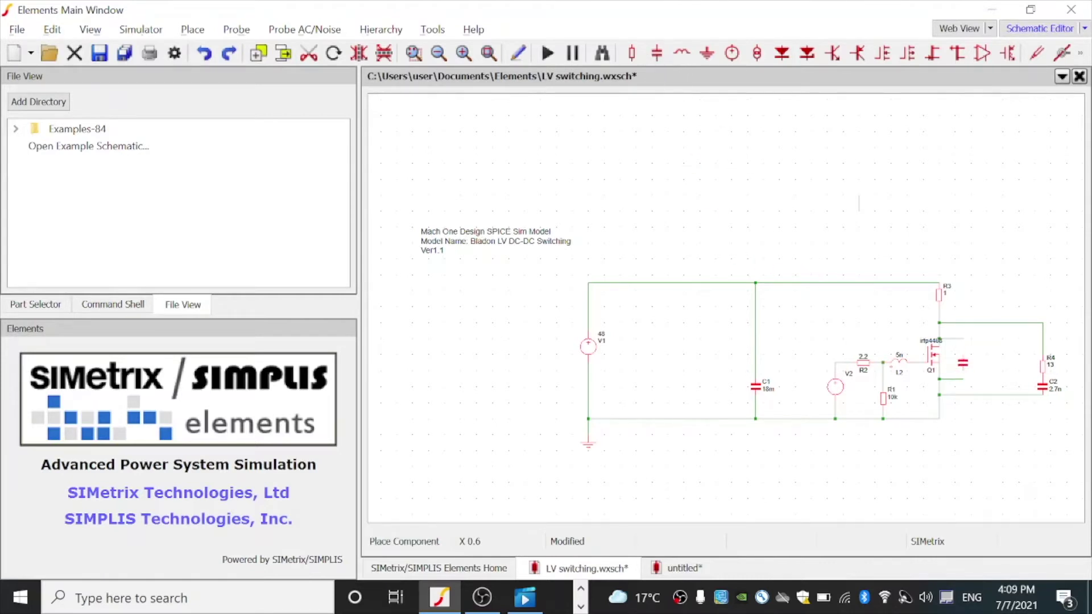
left_click(970, 354)
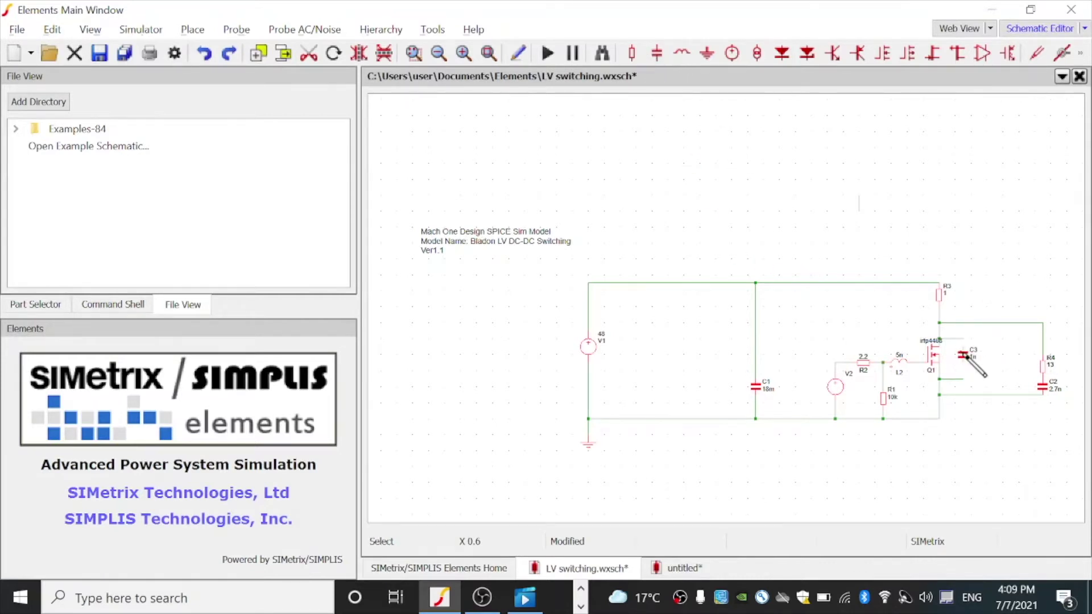
left_click(965, 343)
left_click_drag(964, 364, 966, 380)
- Delete the supply wire between C1 and R3 and place an inductor in the gap
left_click(824, 283)
key("Delete")
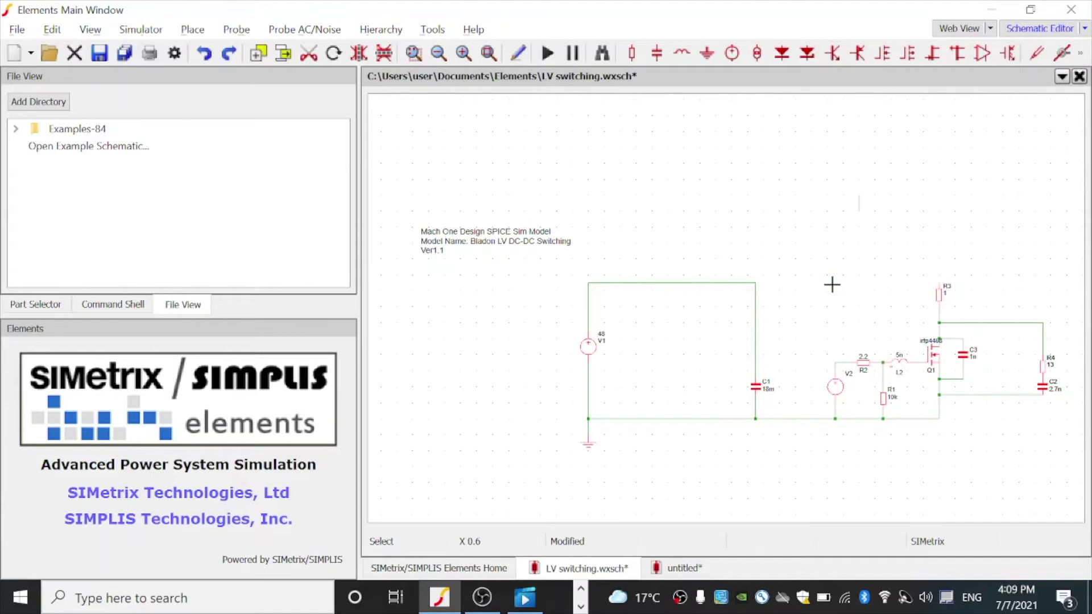
left_click(682, 53)
left_click(852, 283)
right_click(763, 296)
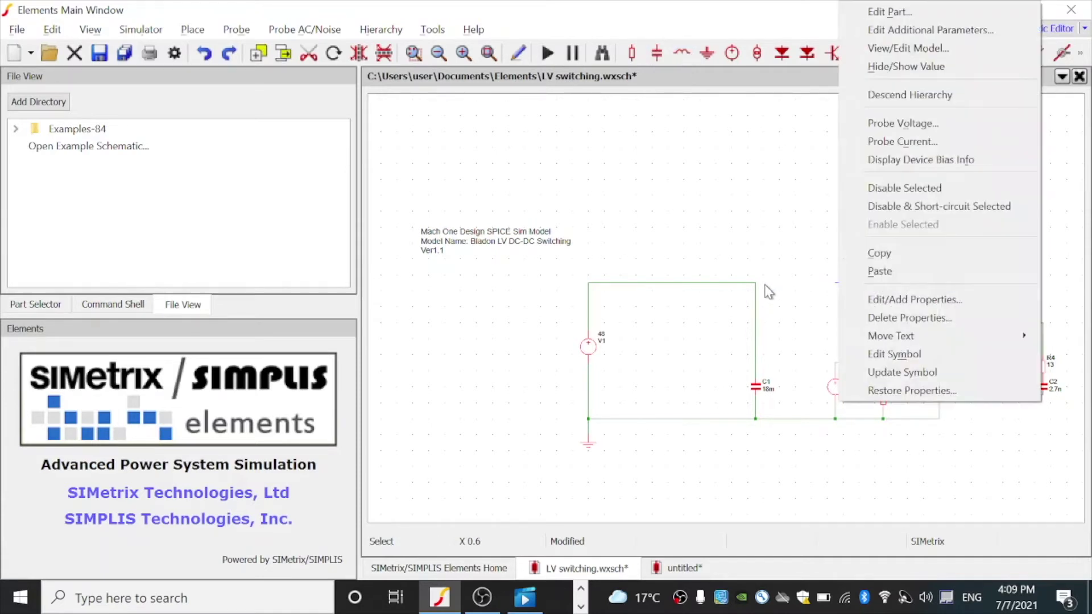
key("Escape")
key("Escape")
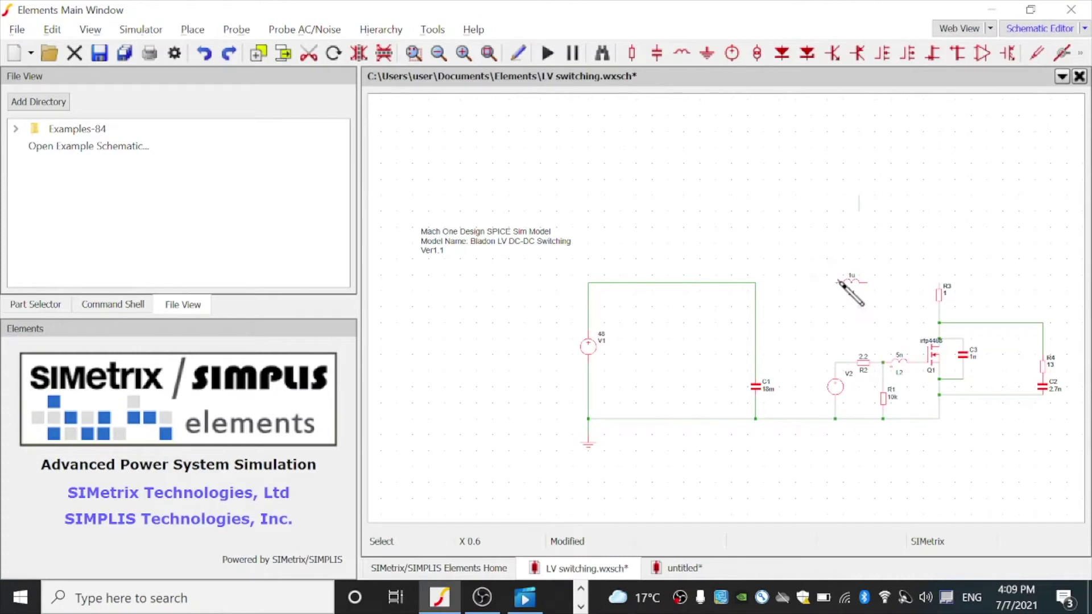
- Wire the new inductor in series between the C1 supply node and the upper end of R3
left_click(844, 283)
left_click(755, 283)
left_click(941, 287)
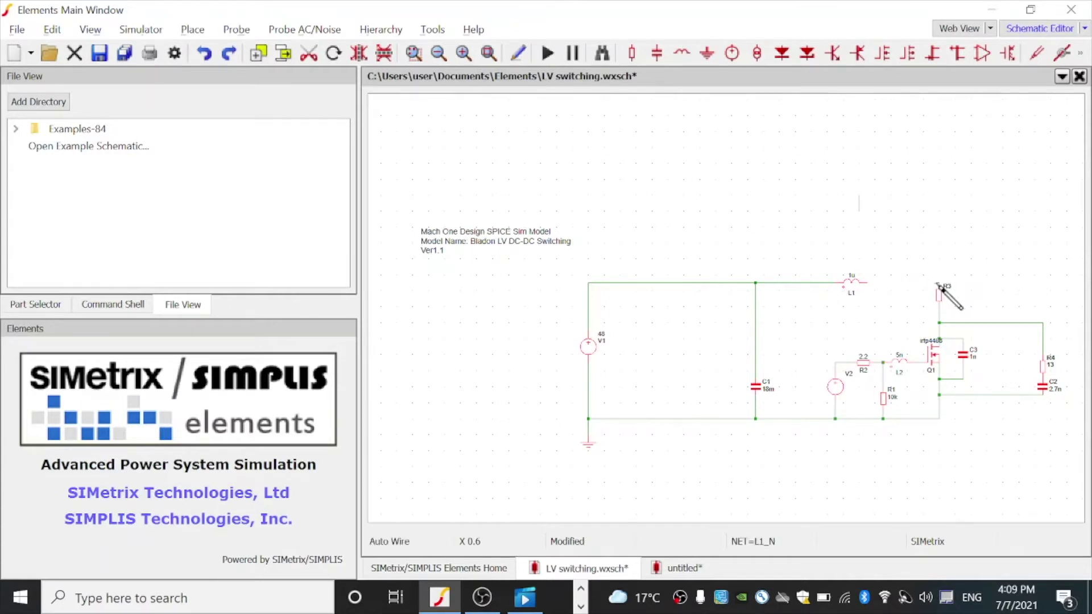
left_click(869, 285)
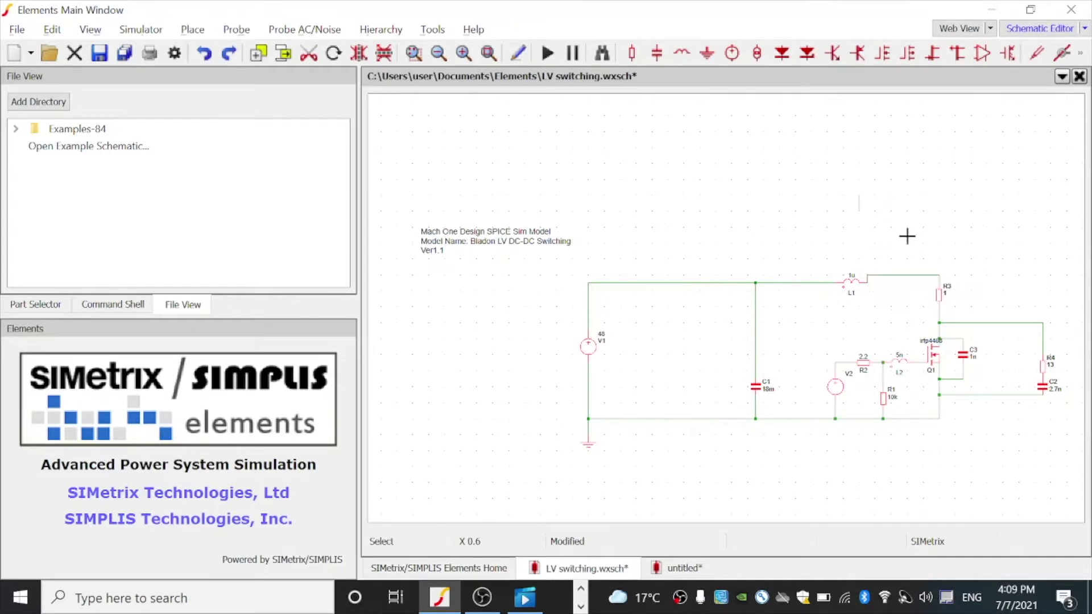
- Set the value of supply-rail inductor L1 to 20n
left_click_drag(831, 173, 915, 241)
double_click(853, 281)
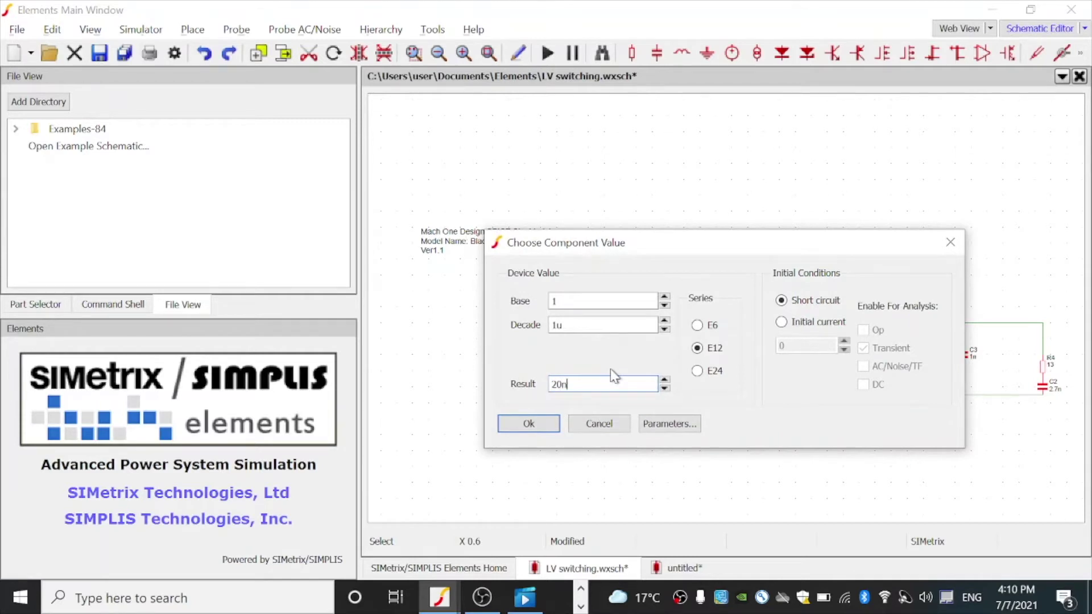
key("Return")
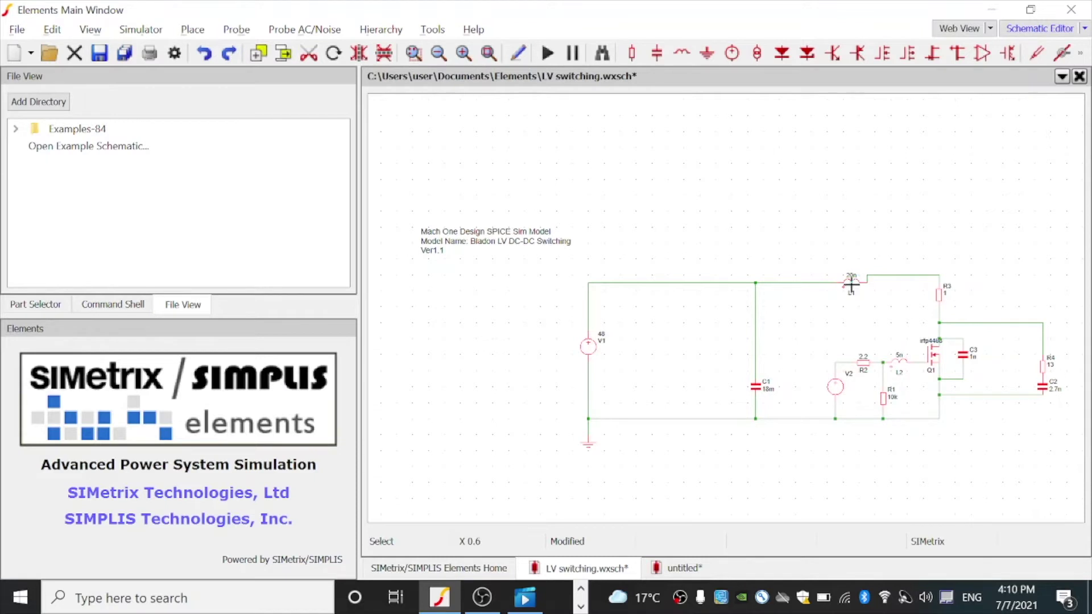
- Move L1 and the supply wire from V1 to C1 up one grid step to straighten the rail
left_click_drag(851, 278, 851, 274)
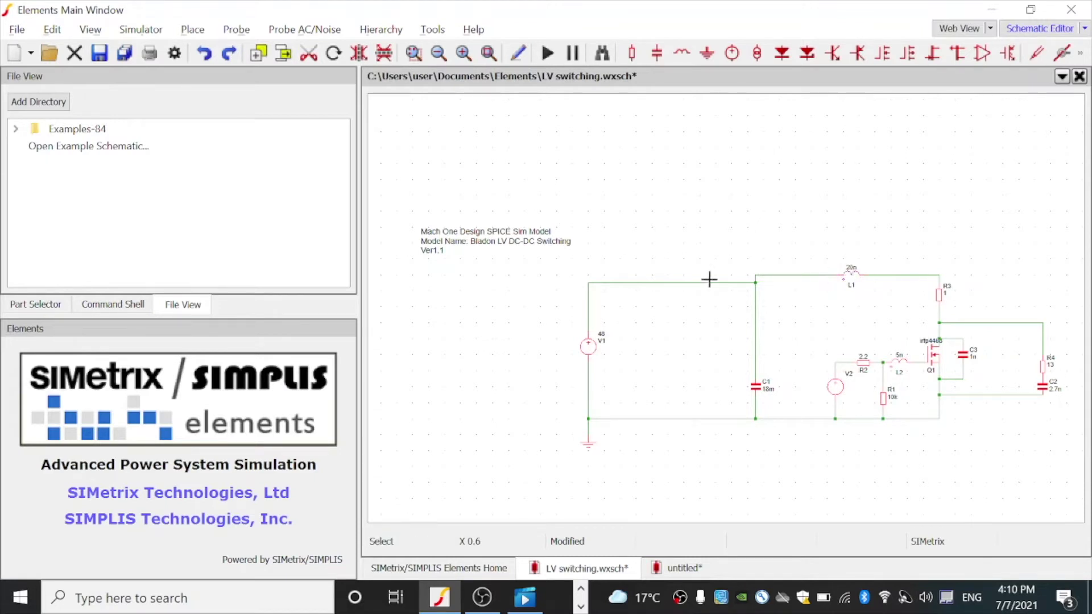
left_click_drag(698, 280, 698, 273)
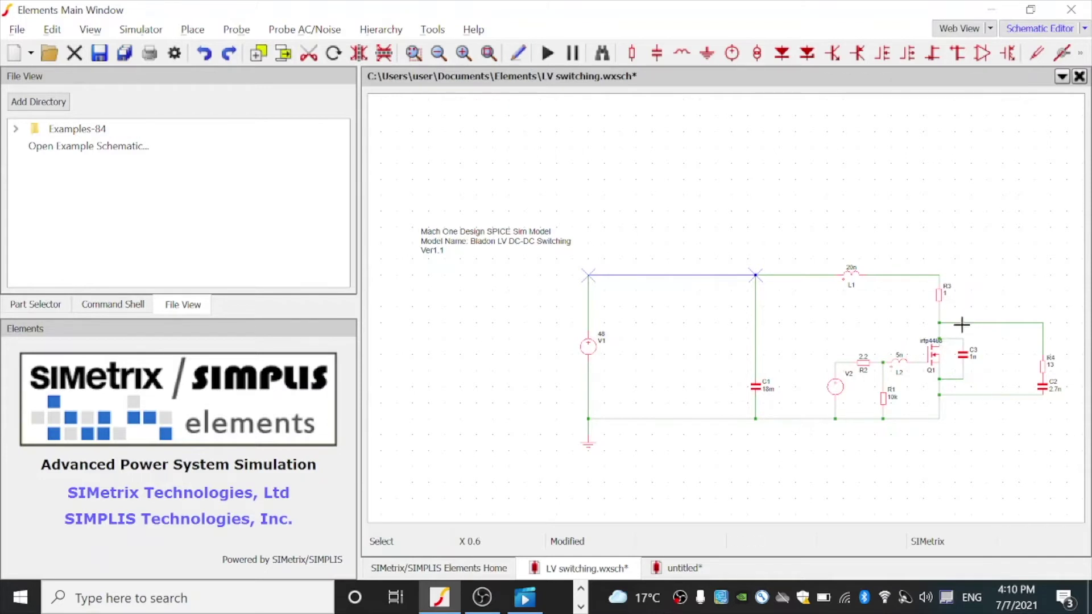
left_click(835, 312)
- Run the transient simulation and place a voltage probe on the drain node of Q1
left_click(547, 53)
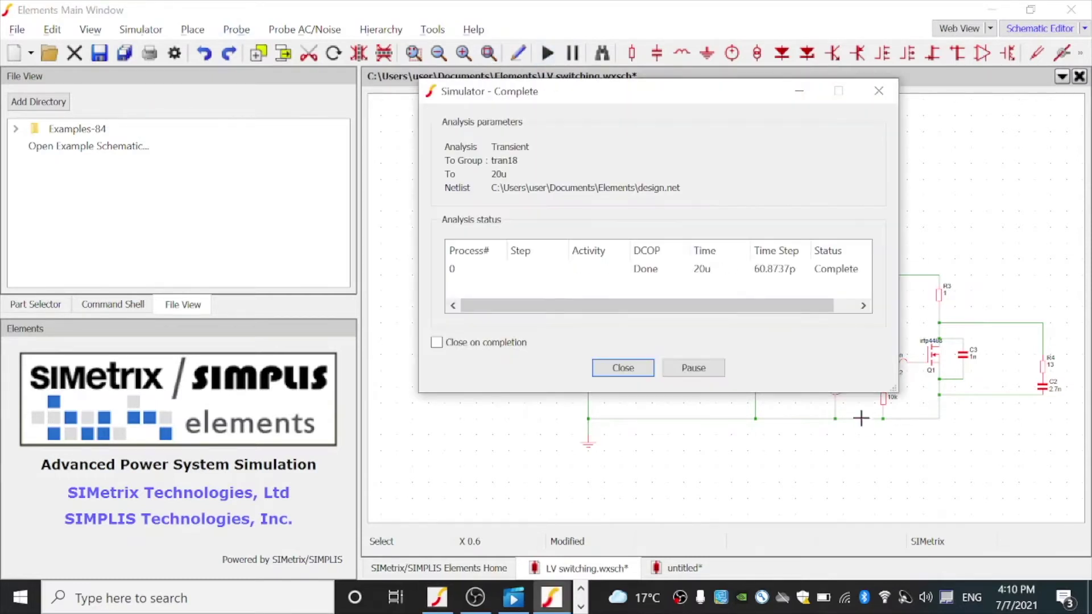
left_click(622, 368)
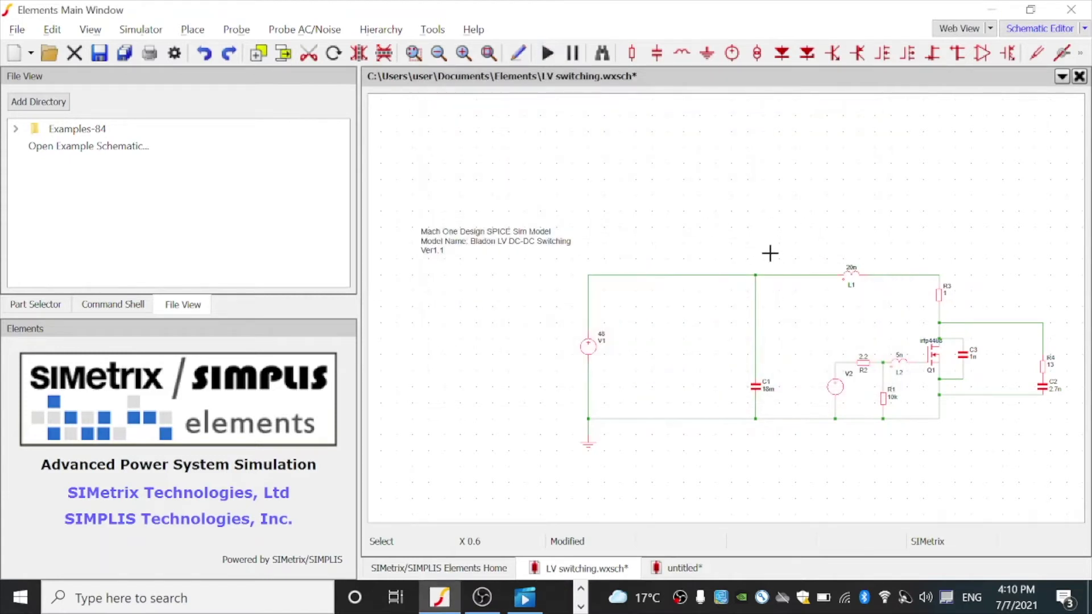
left_click(192, 29)
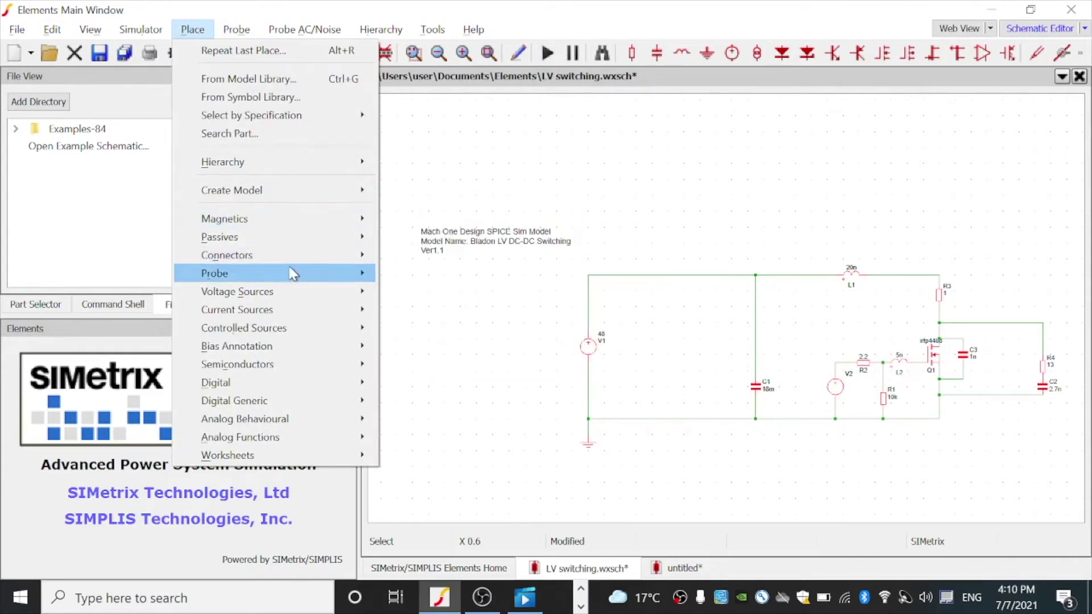
mouse_move(288, 273)
left_click(396, 278)
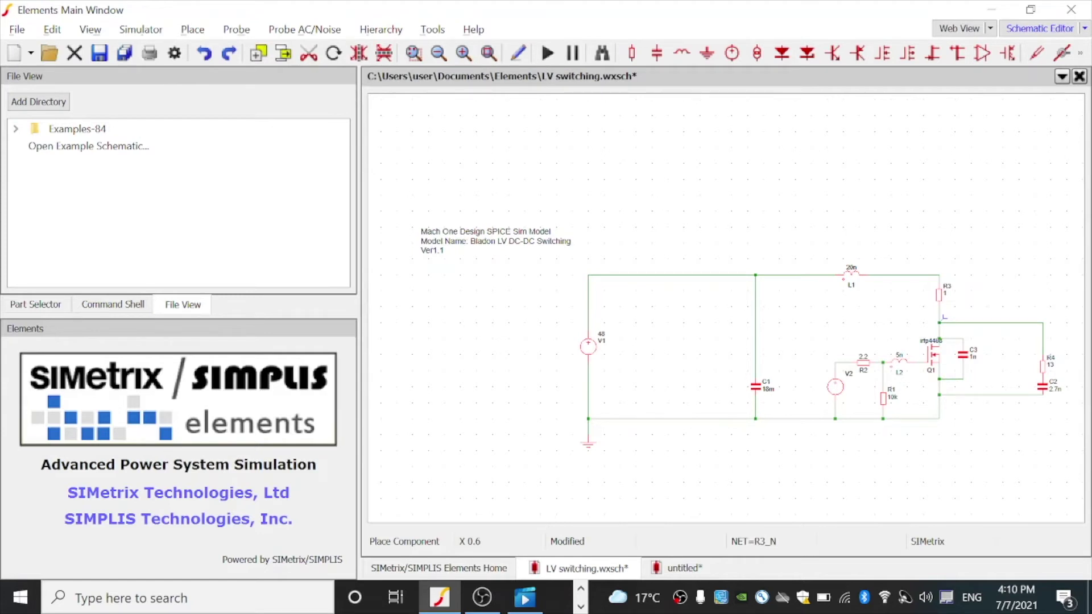
left_click(940, 322)
- Rerun the transient simulation and zoom in on the turn-off spike and ringing of the Q1 drain voltage
left_click(549, 54)
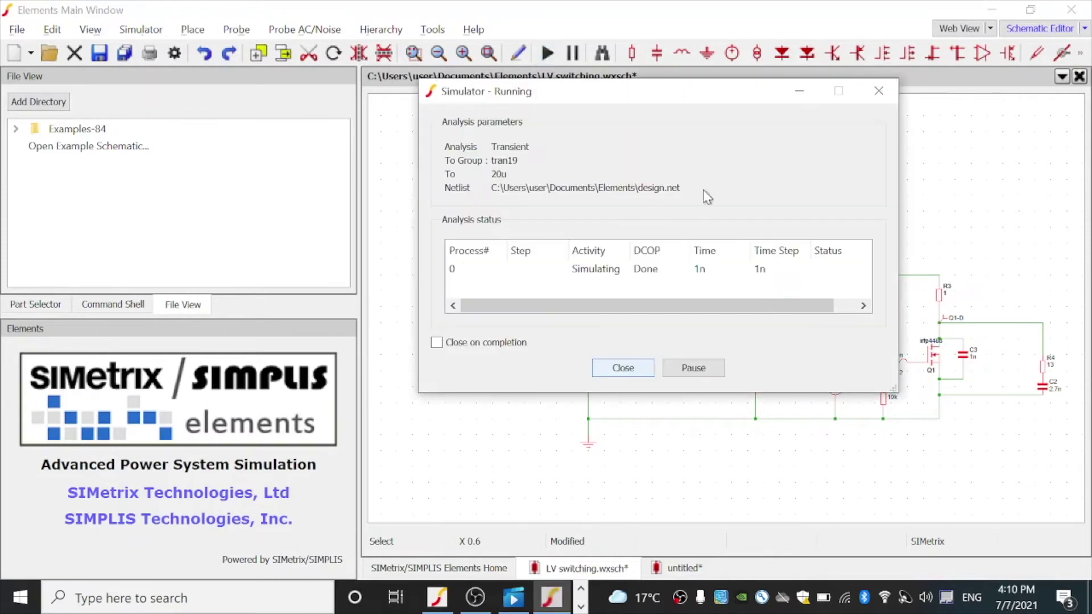
left_click(879, 91)
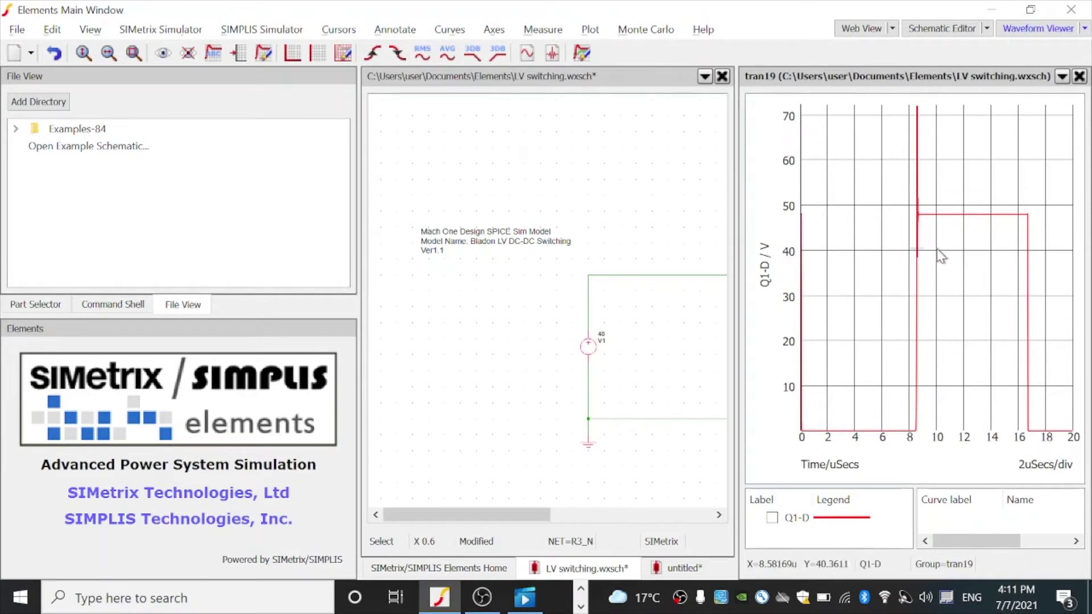
left_click_drag(900, 101, 937, 383)
left_click_drag(891, 99, 963, 370)
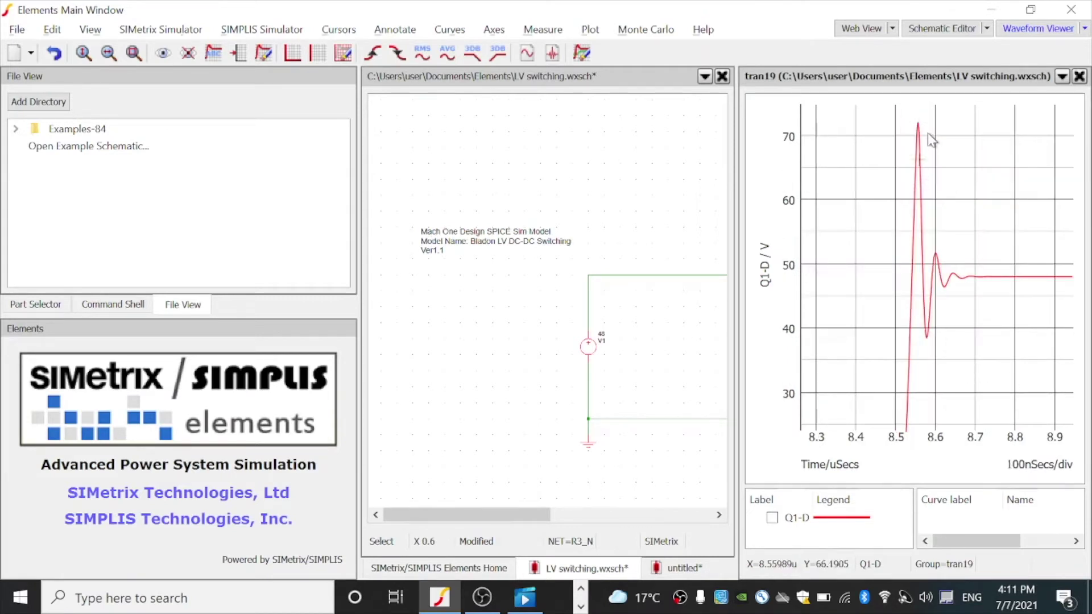
left_click_drag(826, 113, 984, 348)
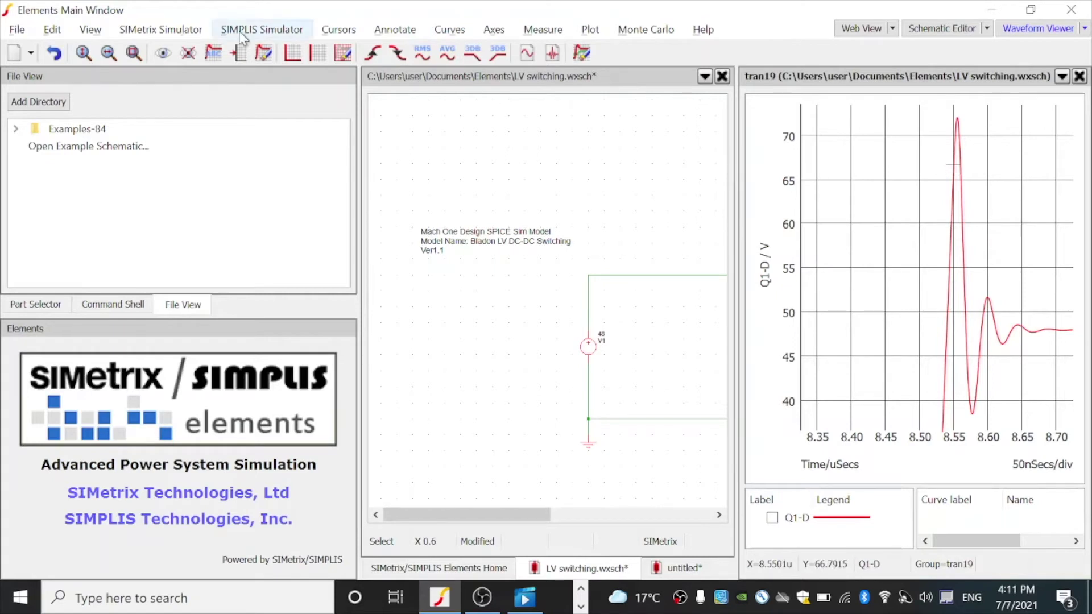
- Turn on the graph cursors and measure from the first drain voltage peak to the second ringing peak
left_click(340, 32)
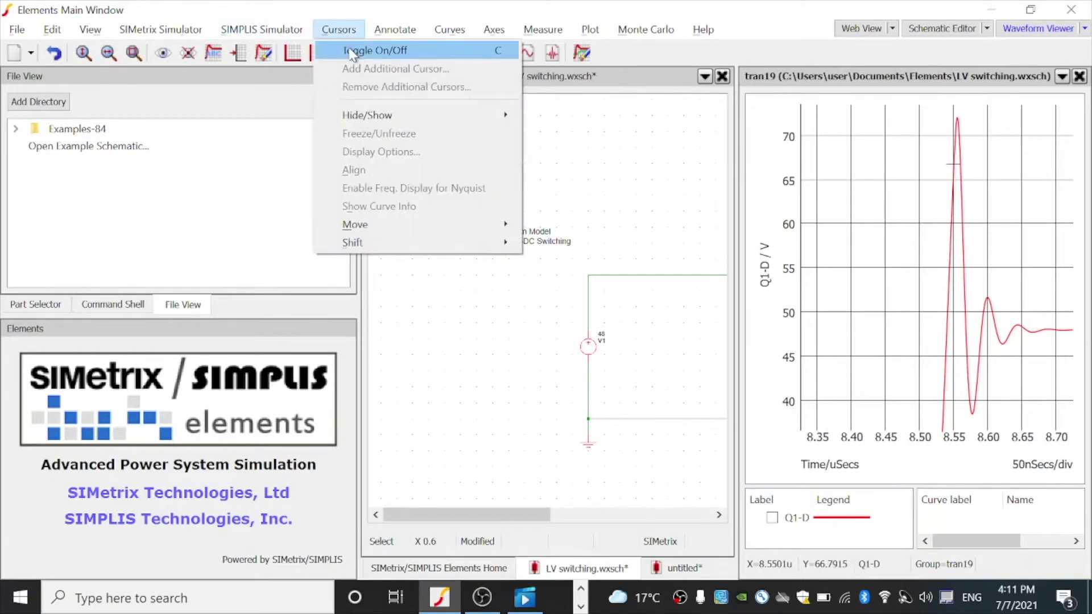
left_click(358, 52)
left_click(652, 336)
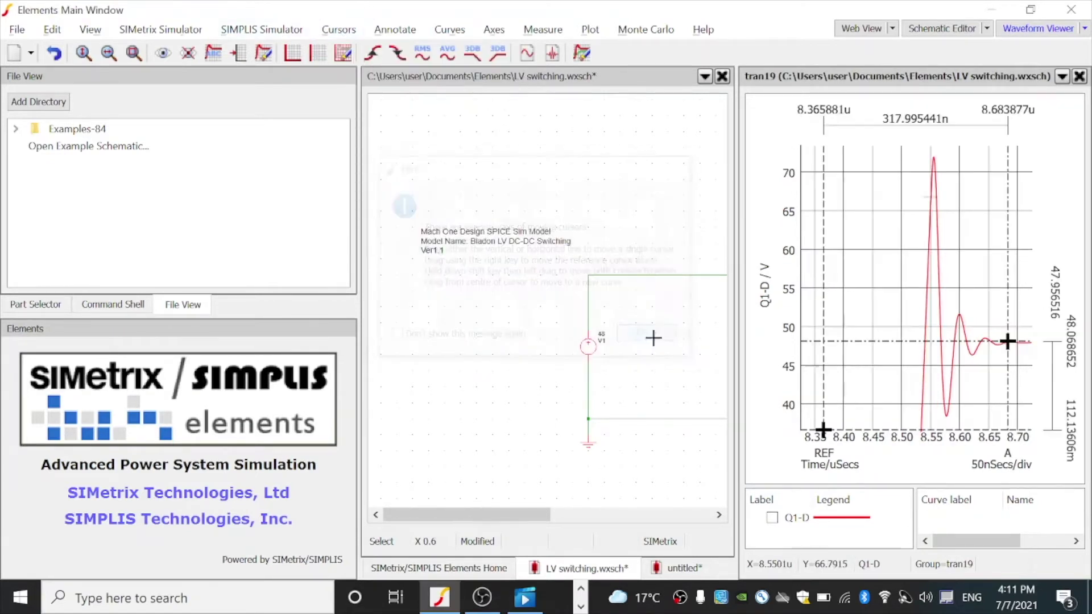
left_click_drag(824, 430, 933, 156)
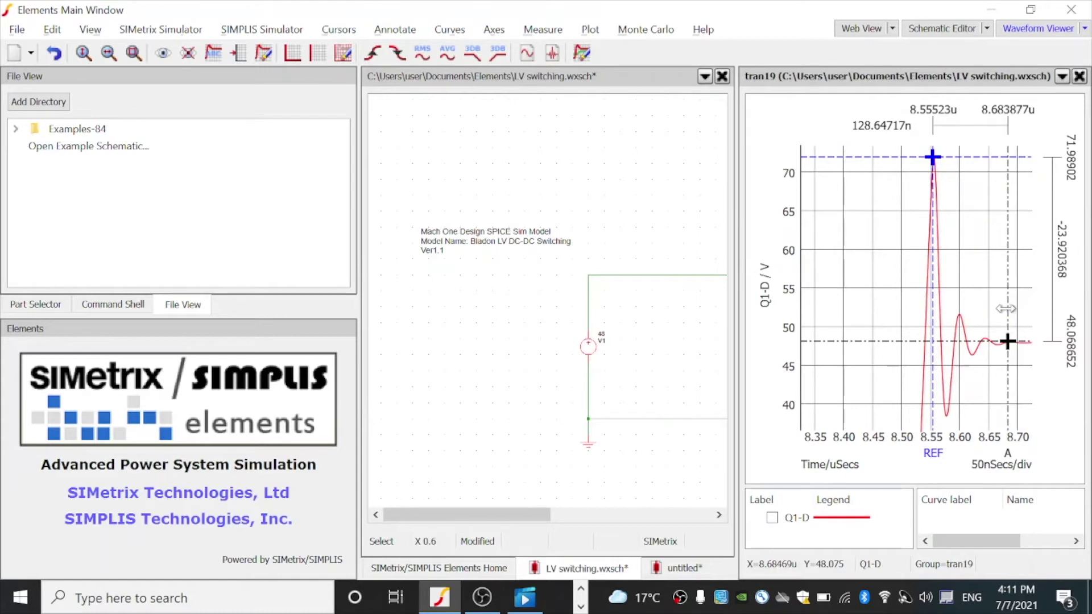
left_click_drag(1005, 309, 961, 312)
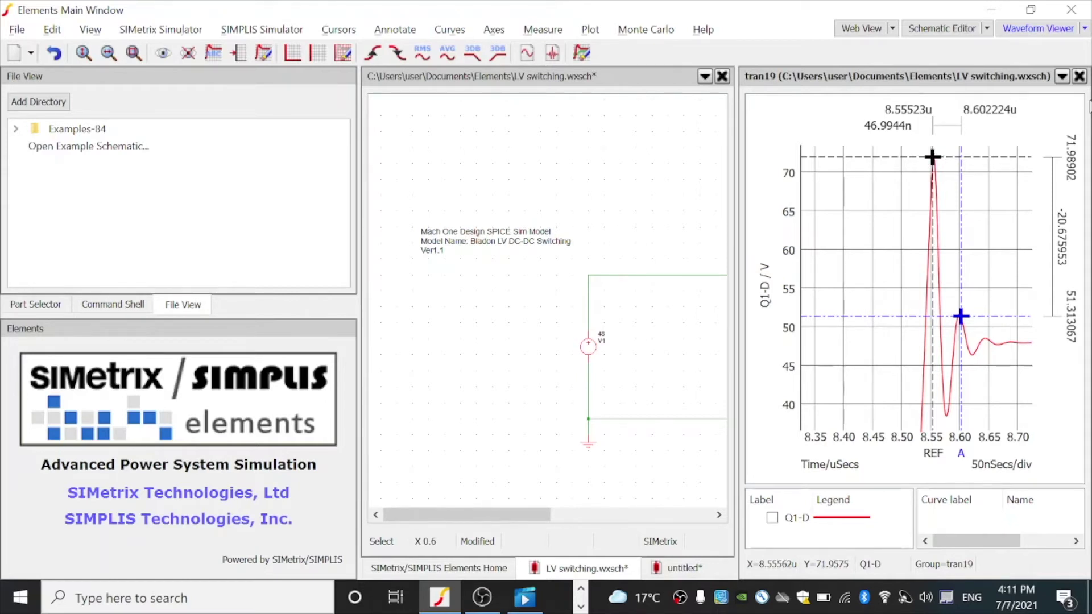
- Set the value of inductor L1 in the schematic to 10n
left_click(524, 517)
left_click_drag(524, 522, 693, 522)
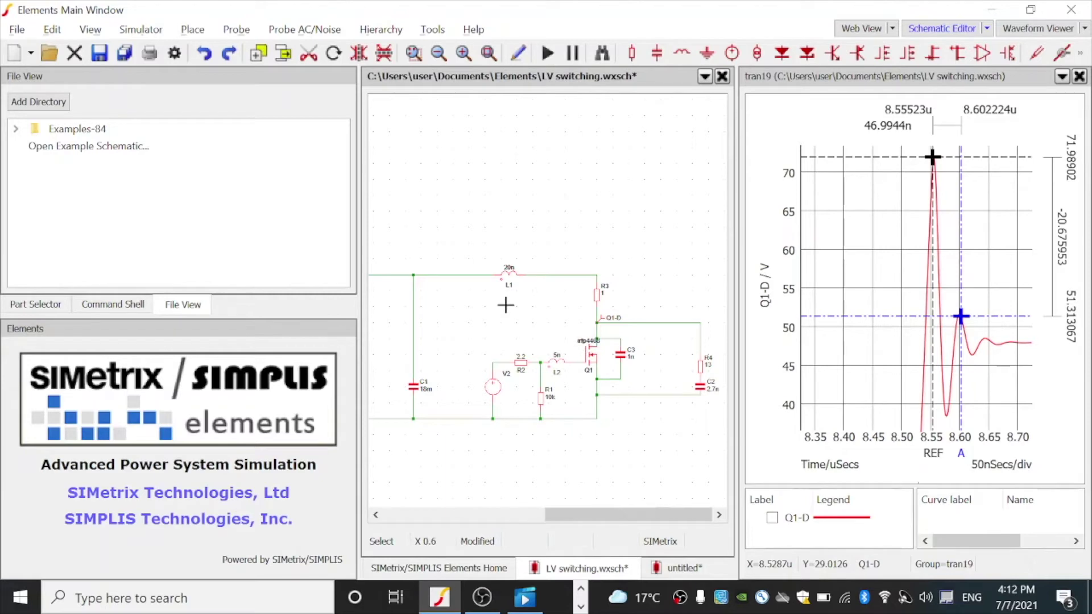
double_click(515, 278)
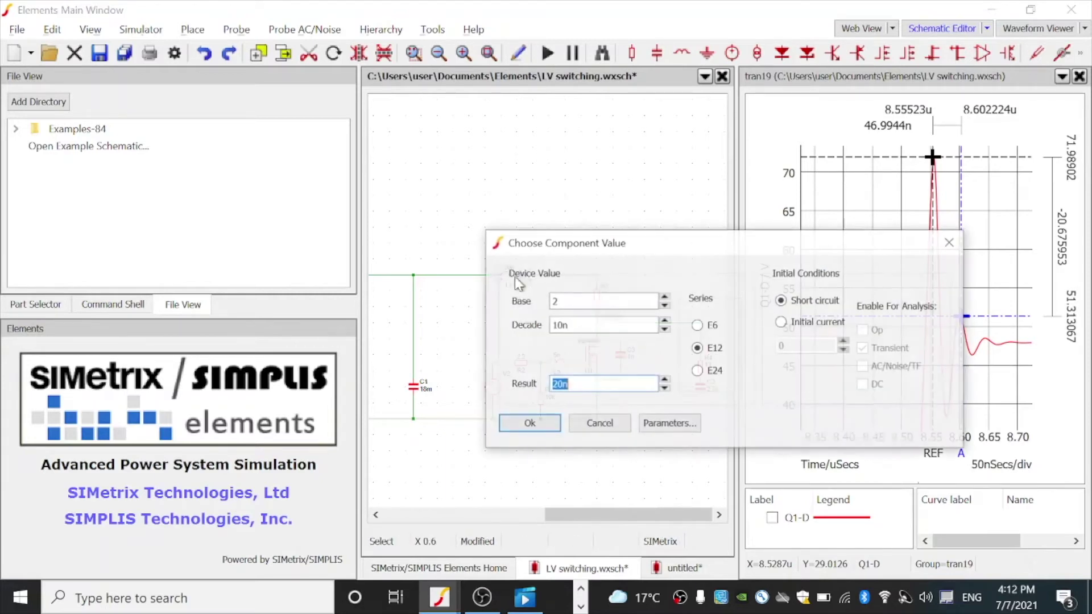
type("10n")
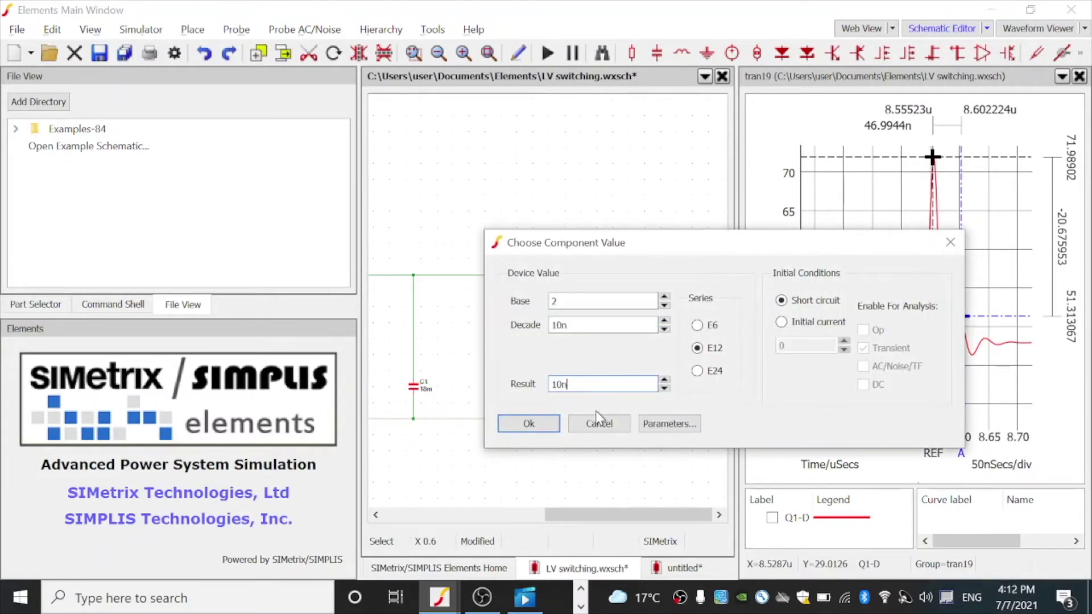
key("Return")
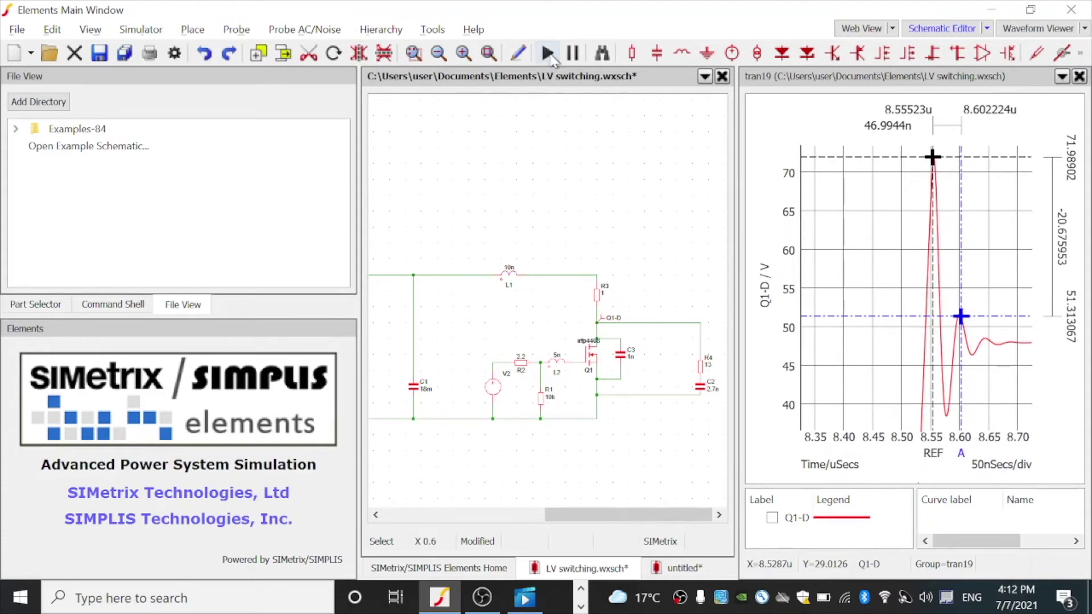
- Rerun the transient simulation with the current L1 value, and set inductor L1 to 5n
left_click(548, 54)
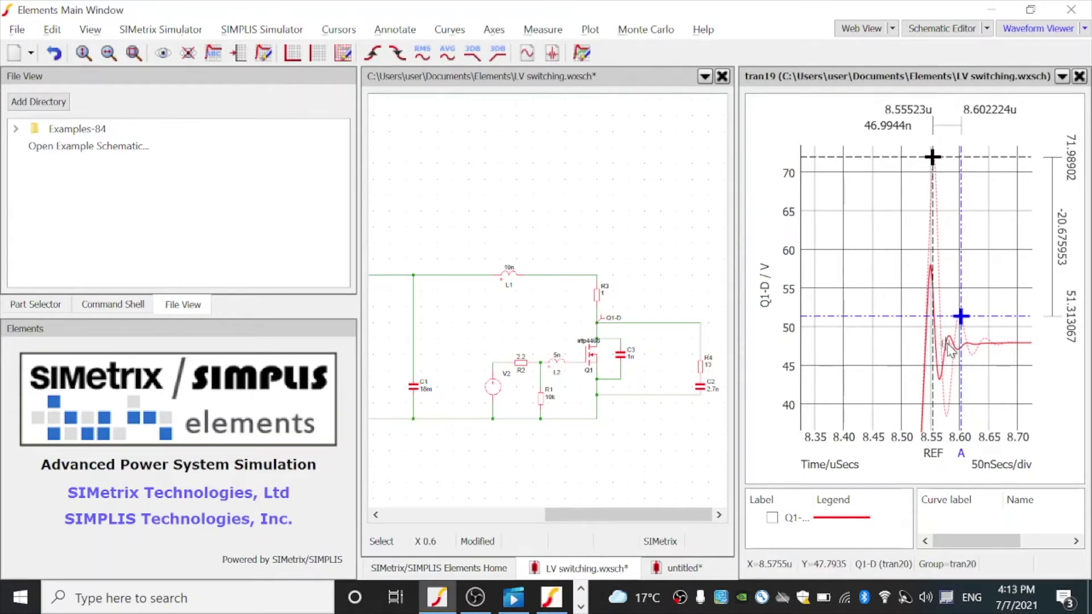
left_click(517, 192)
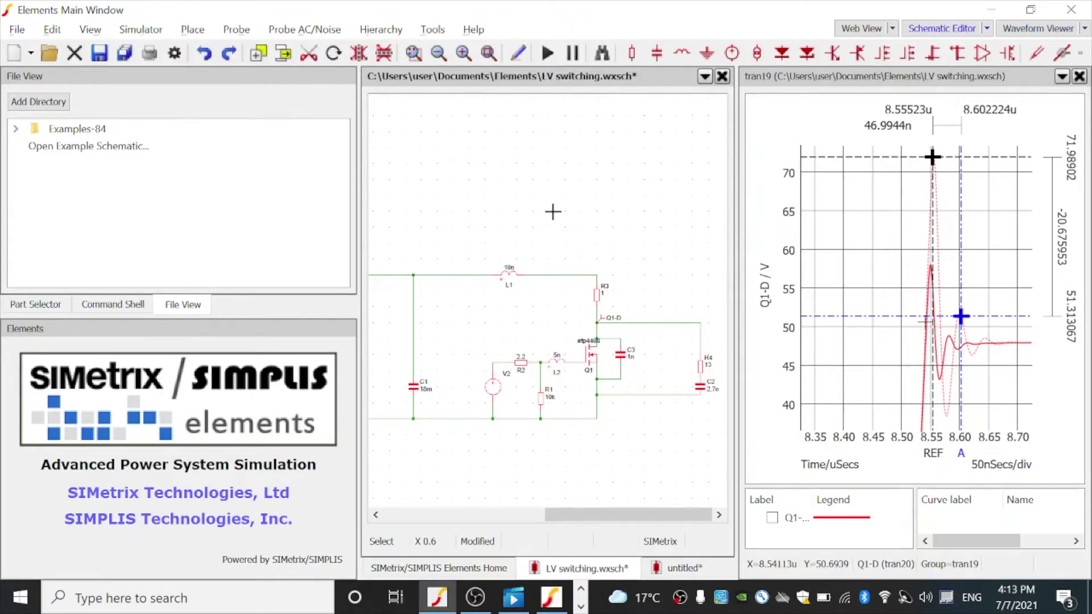
double_click(510, 273)
left_click(559, 385)
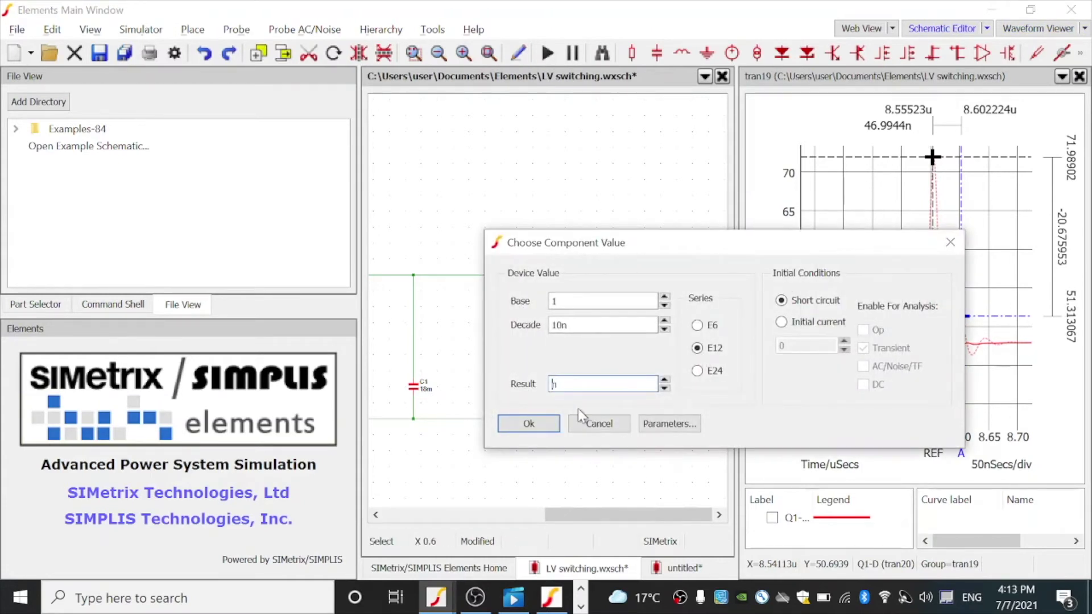
key("Return")
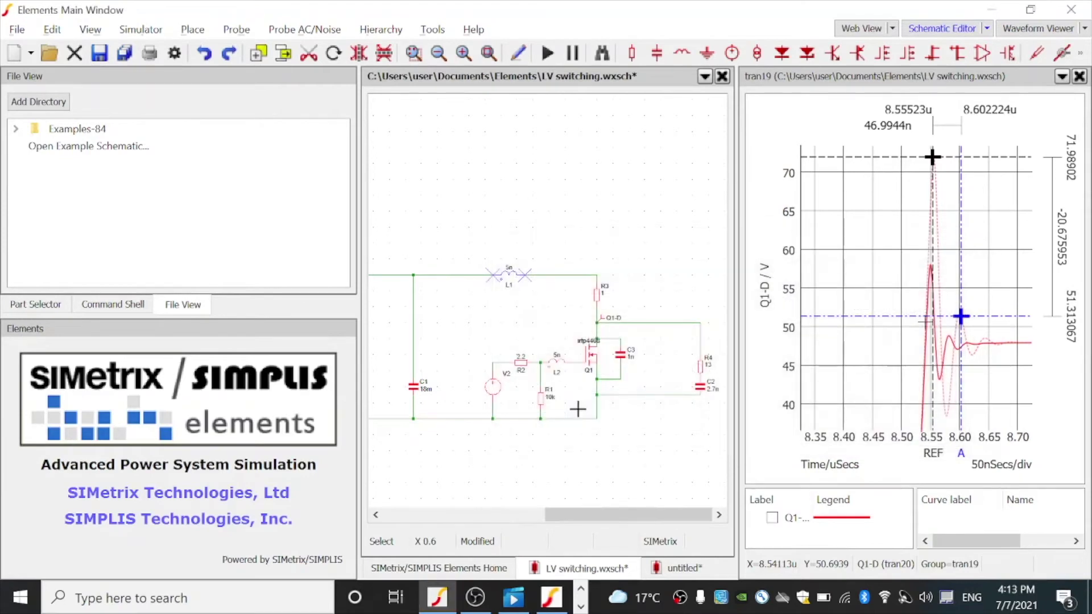
- Simulate the circuit again with L1 at 5n and compare the drain voltage curves
left_click(547, 54)
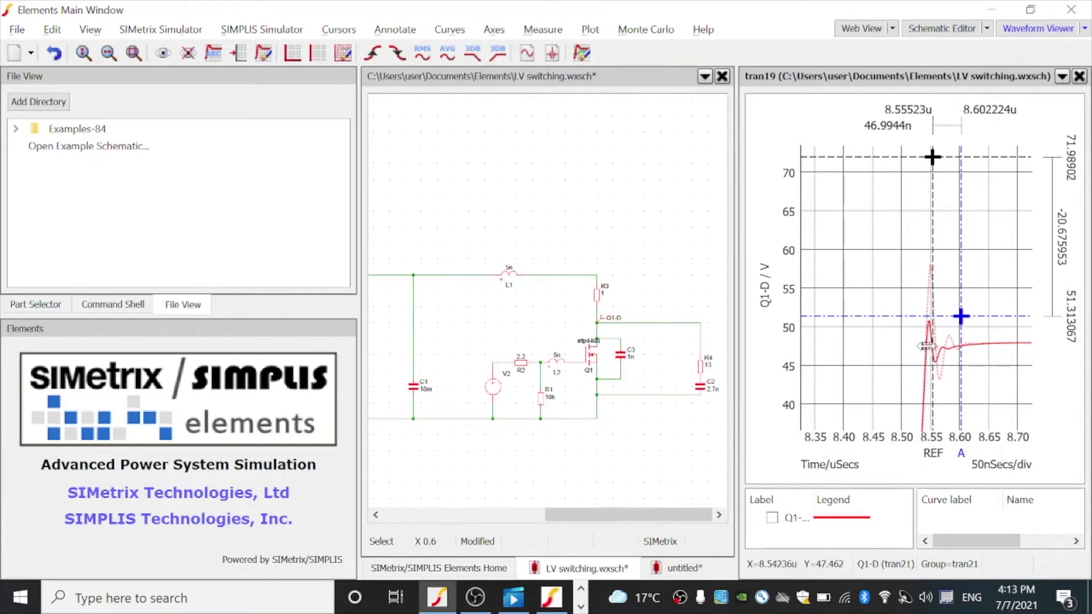
left_click(584, 226)
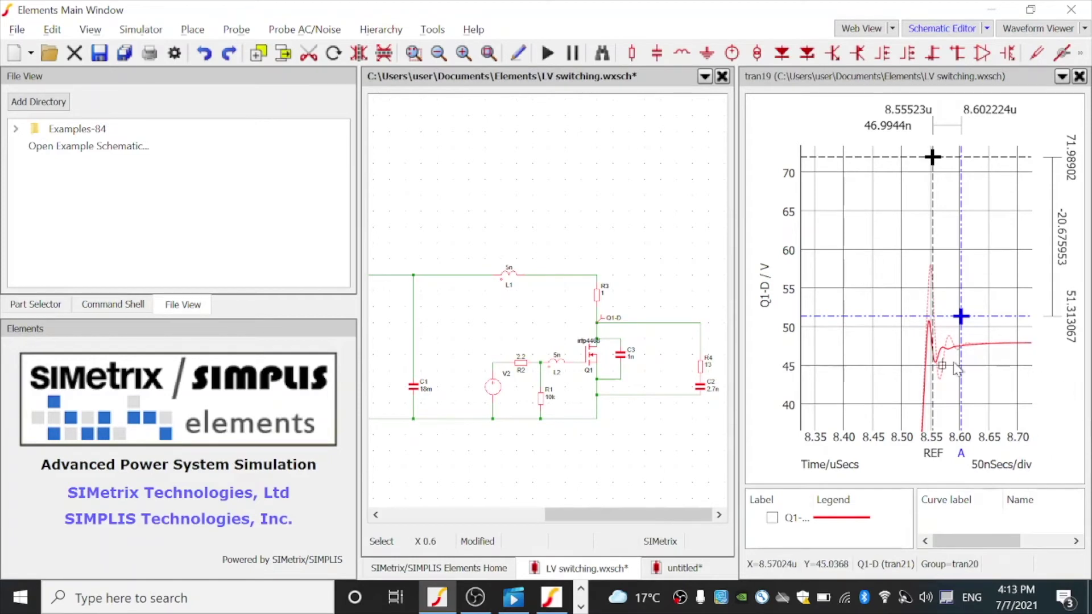
left_click(825, 136)
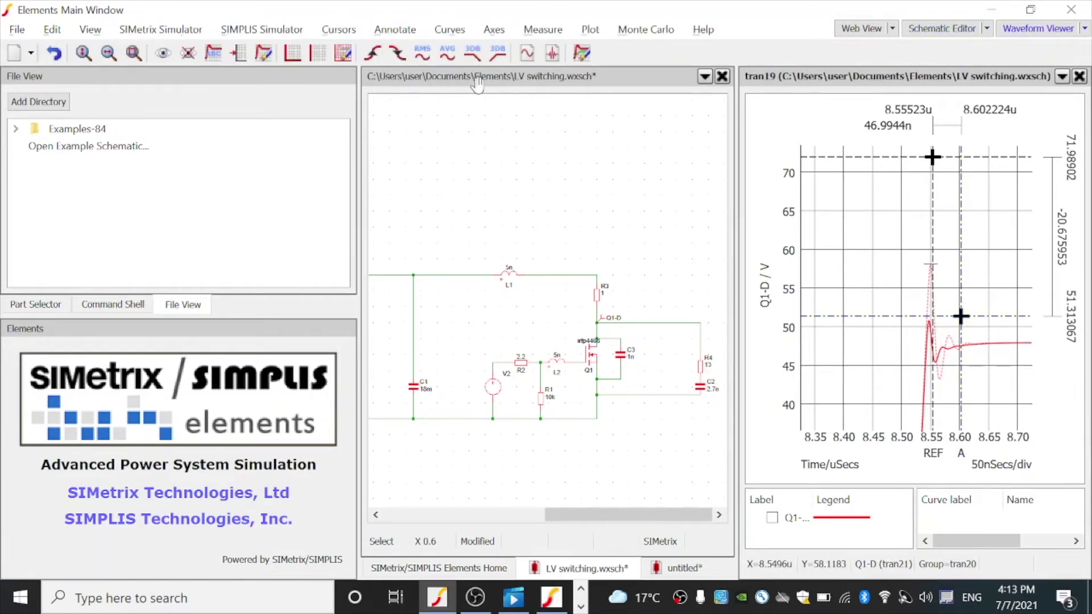
- Fit the full drain voltage waveform in the graph and turn off the graph cursors
right_click(906, 203)
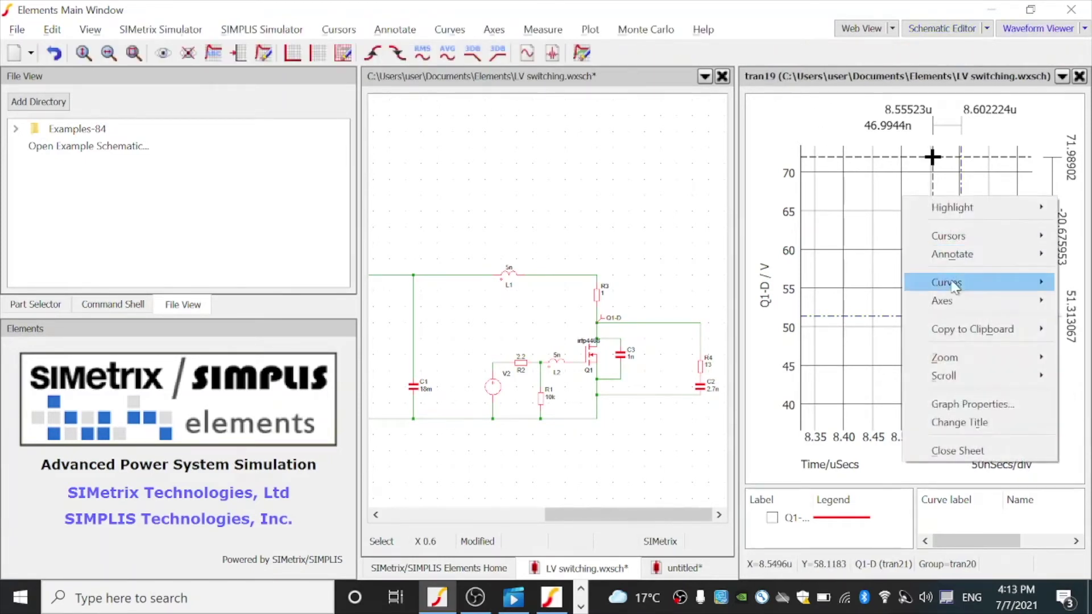
mouse_move(956, 364)
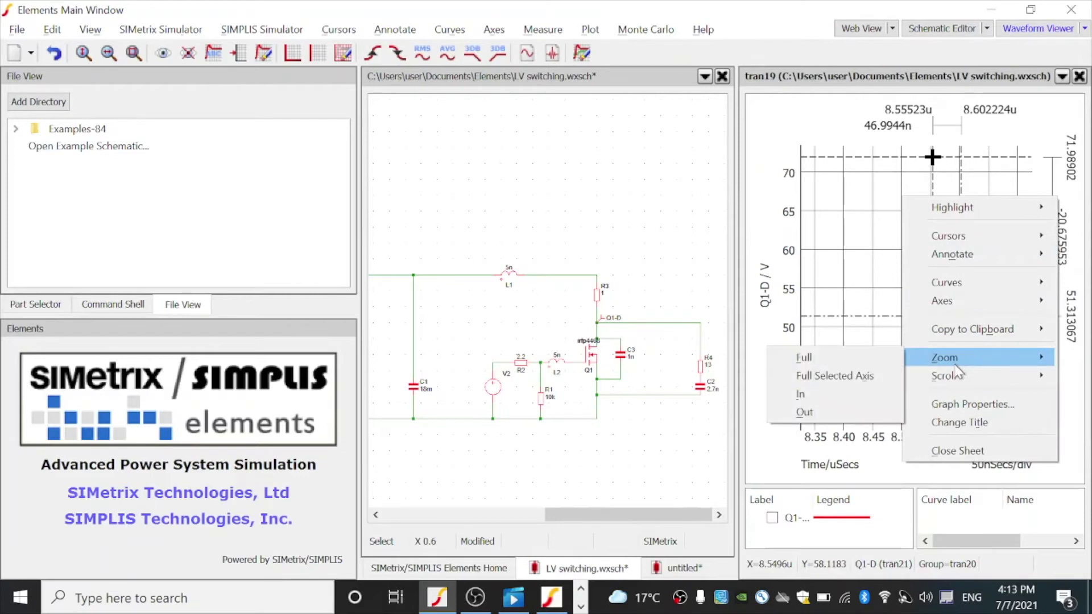
left_click(855, 360)
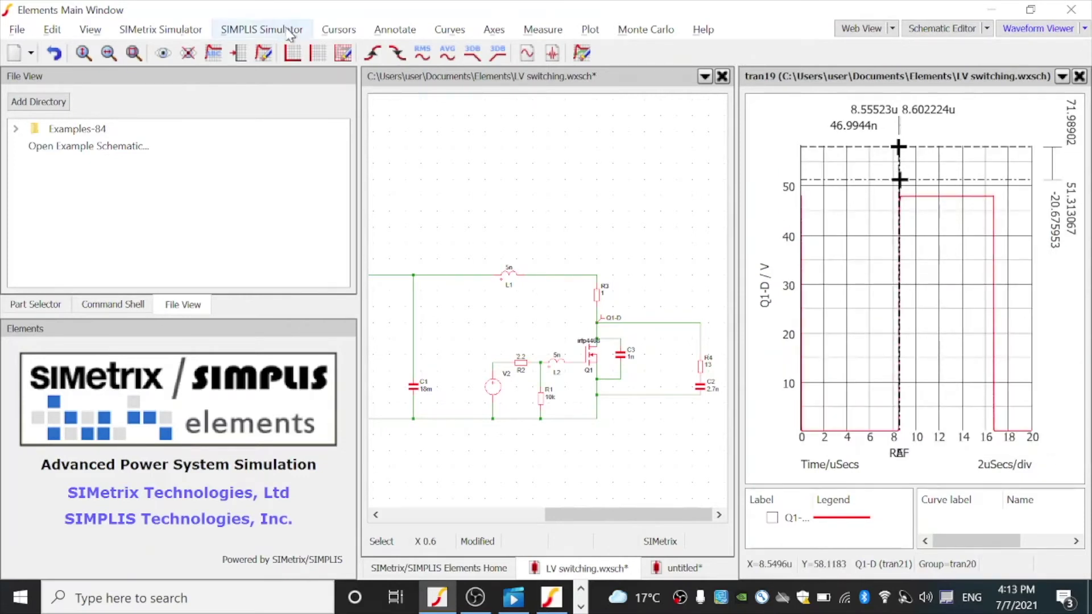
left_click(347, 33)
left_click(354, 51)
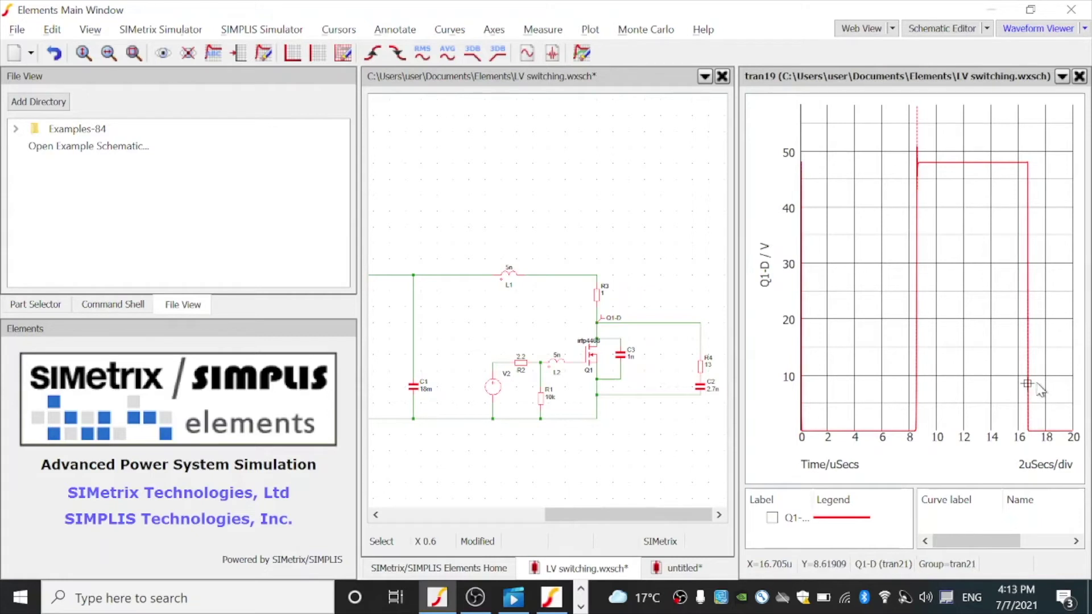
- Close the waveform graph and delete the wire joining capacitor C1 to the supply rail
left_click(606, 185)
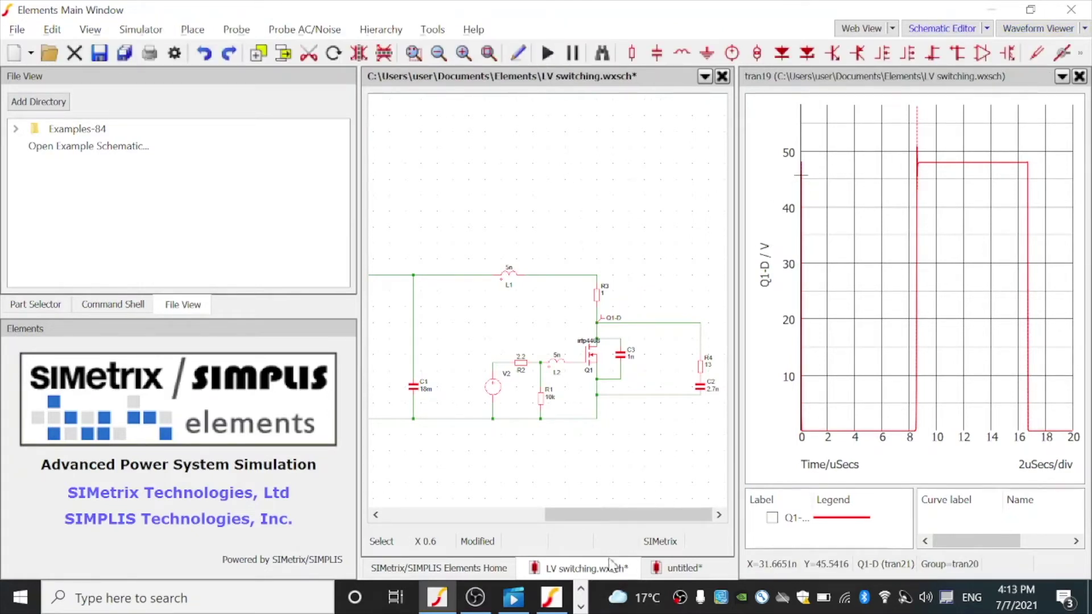
mouse_move(612, 515)
left_mouse_down()
mouse_move(589, 514)
mouse_move(612, 514)
left_mouse_up()
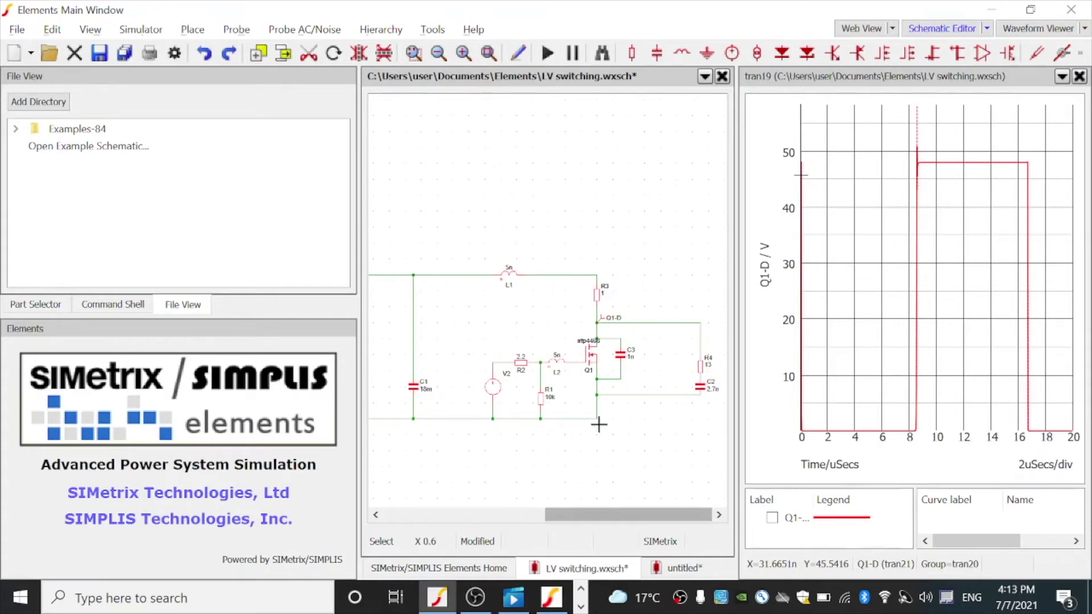
left_click(1079, 76)
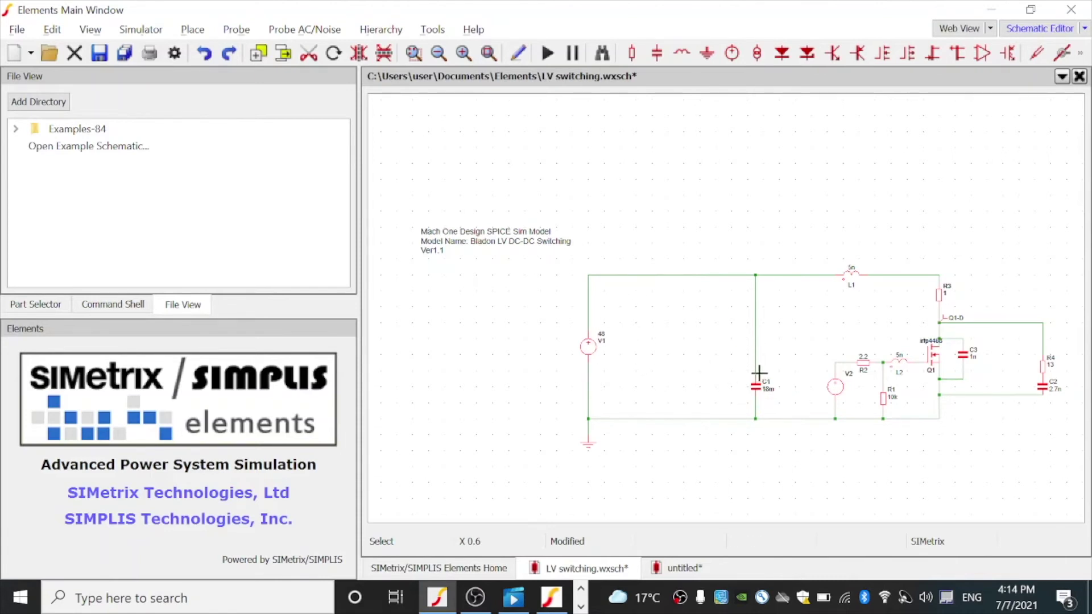
key("Delete")
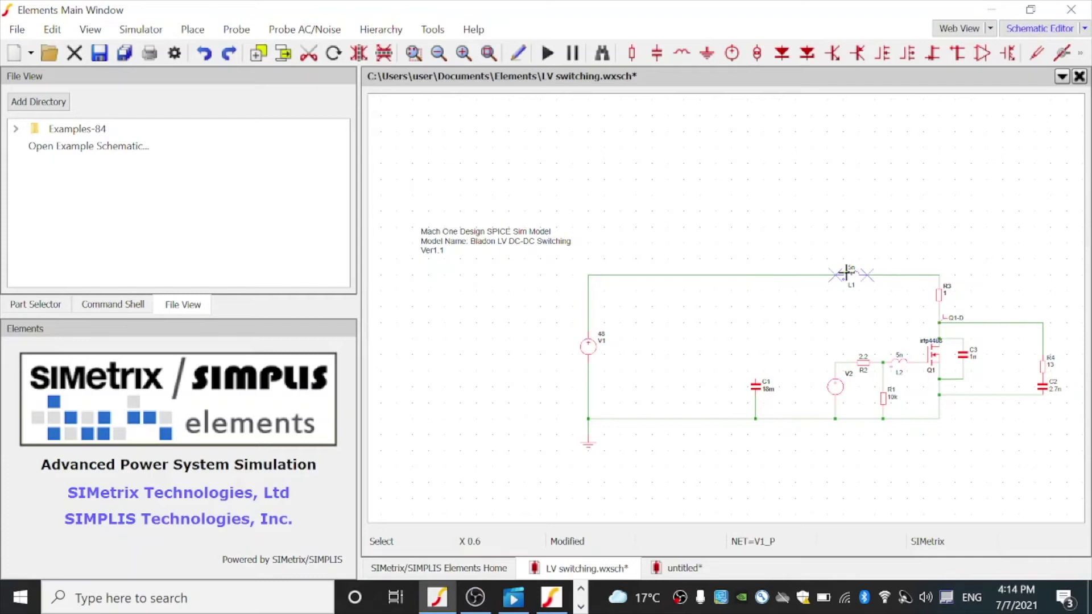
- Duplicate inductor L1, rotate the copy vertical and place it directly above capacitor C1
key("ctrl+v")
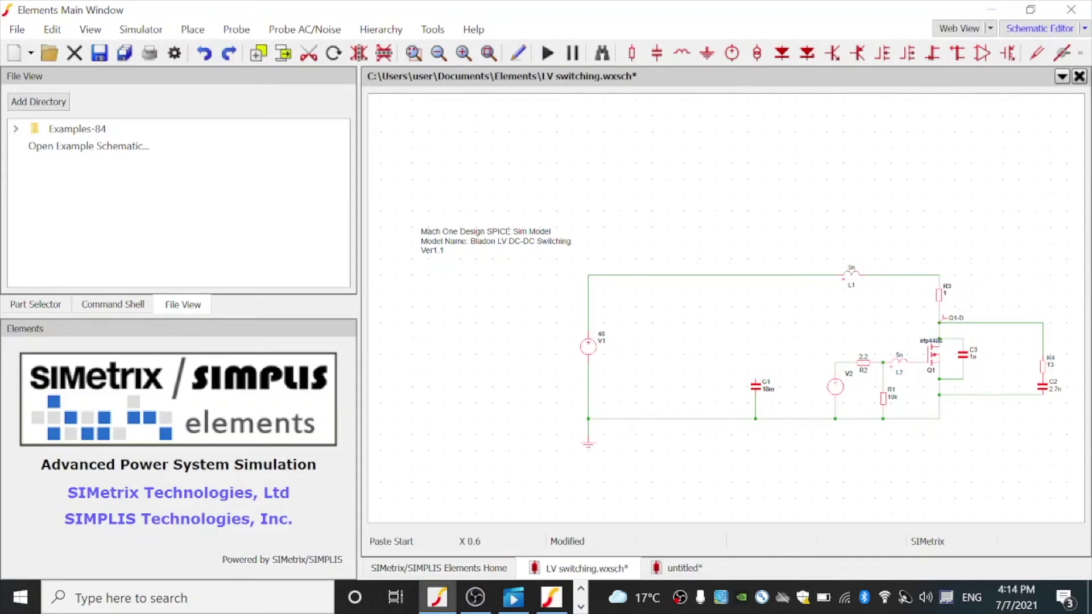
left_click(730, 320)
key("ctrl+r")
mouse_move(734, 347)
left_mouse_down()
mouse_move(758, 348)
mouse_move(760, 392)
mouse_move(757, 377)
left_mouse_up()
- Place a copy of resistor R3 above inductor L3 and wire the C1 branch up to the supply rail
left_click(939, 294)
left_click(757, 290)
right_click(757, 290)
left_click(682, 313)
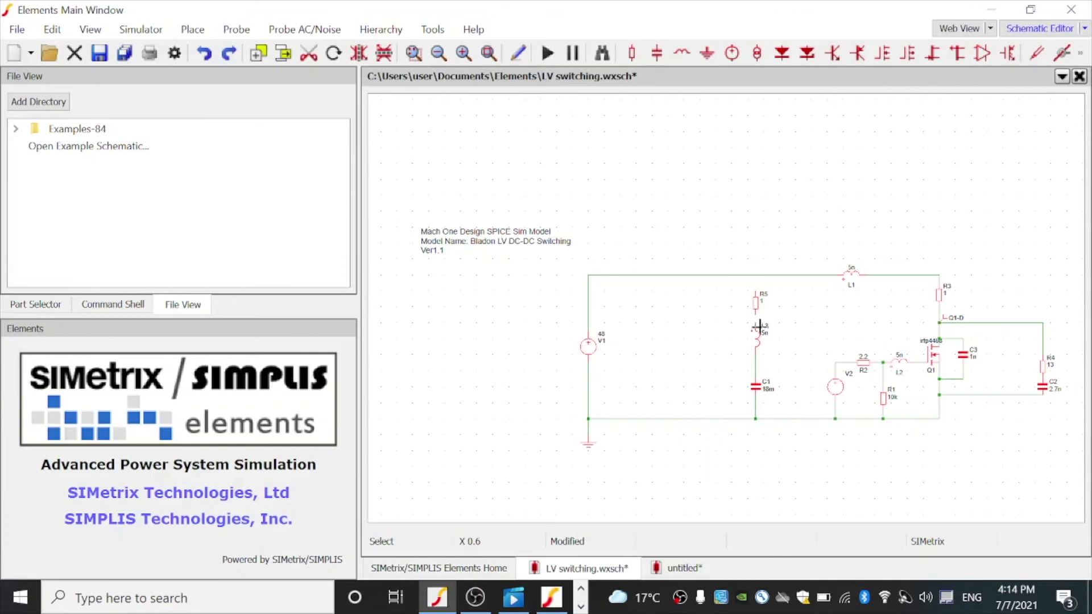
left_click_drag(757, 314, 757, 276)
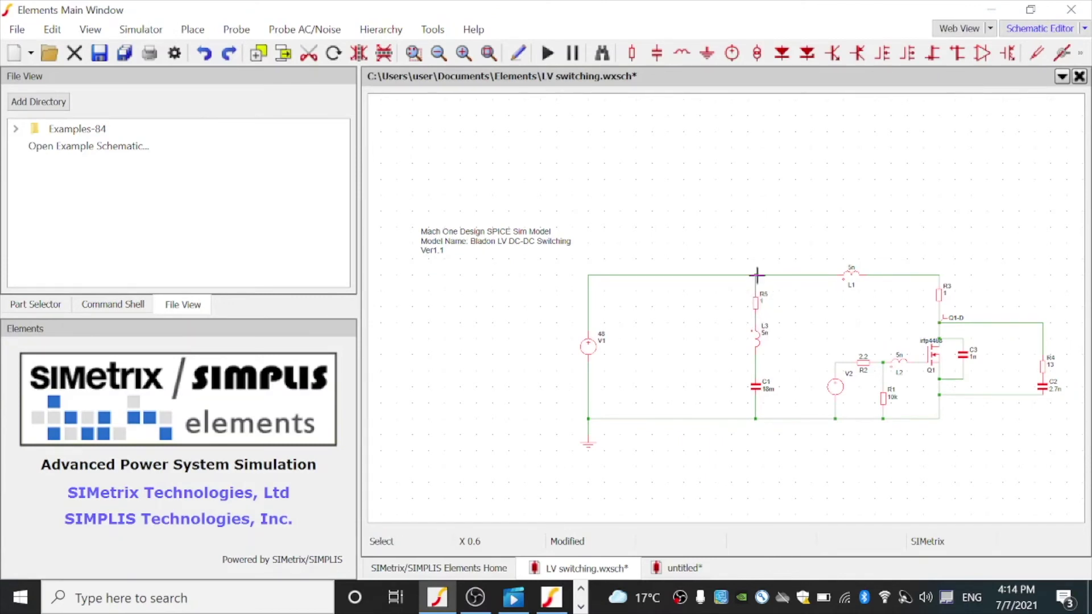
- Set inductor L3 to 100n and resistor R5 to 500m in the C1 branch
double_click(757, 339)
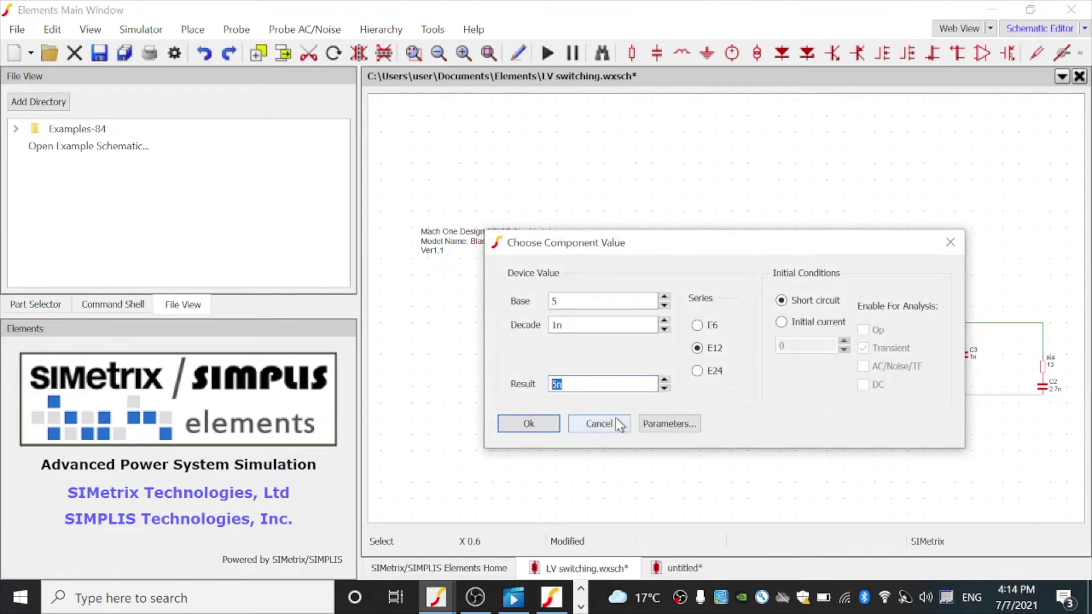
type("100")
key("Return")
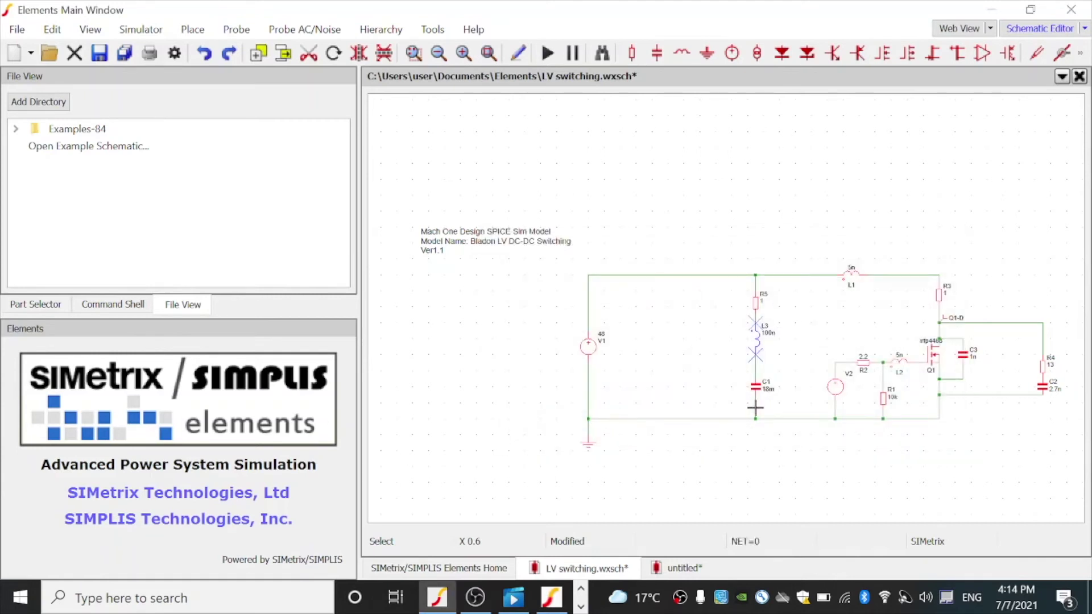
double_click(757, 304)
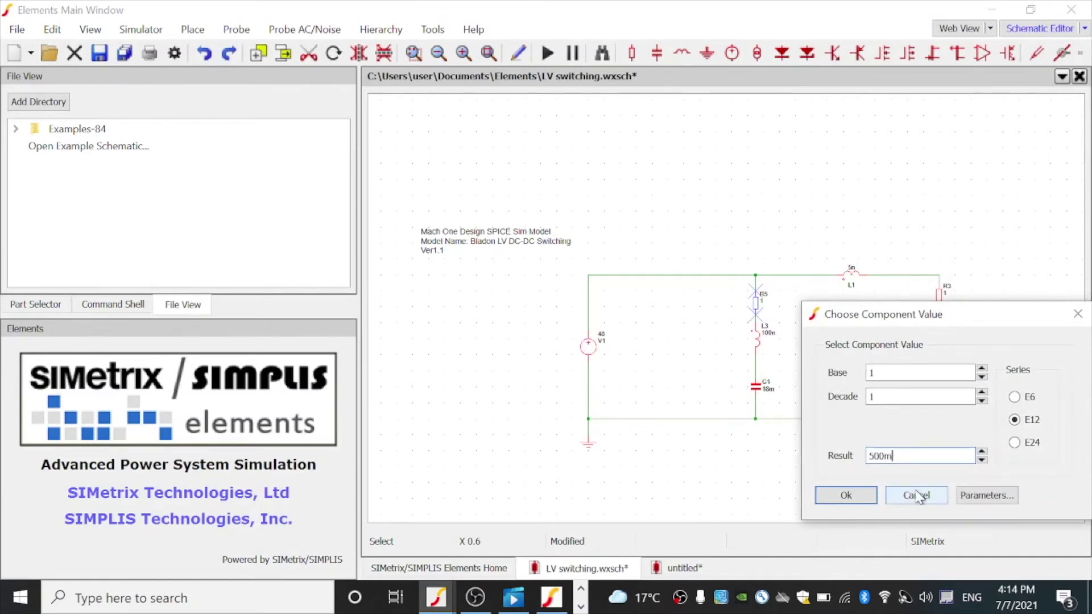
key("Return")
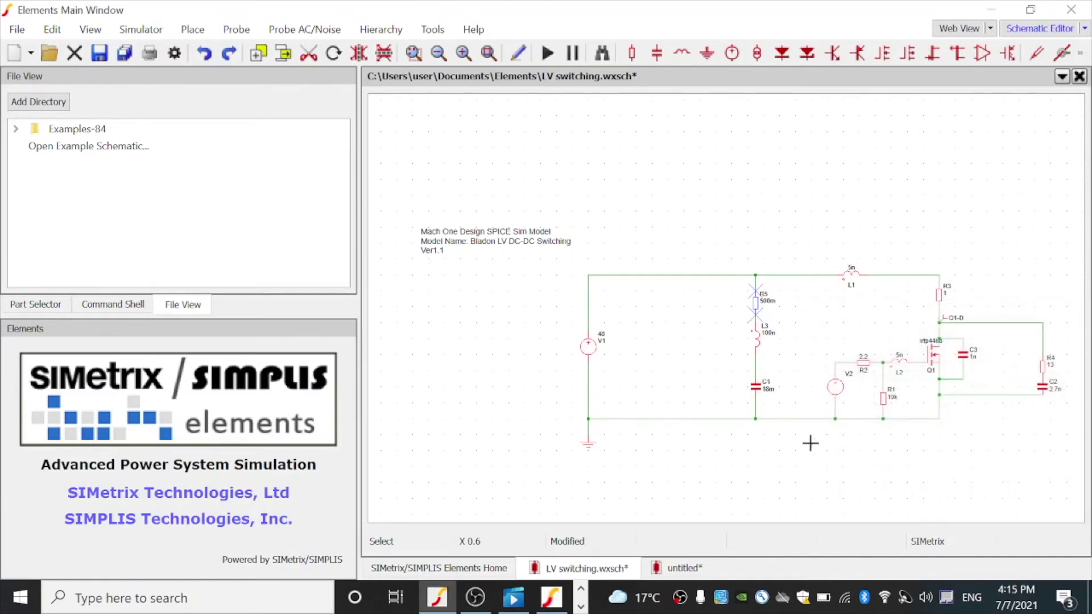
- Delete the supply wire between V1 and the C1 branch and place a copy of inductor L1 in the gap
left_click(649, 278)
key("Delete")
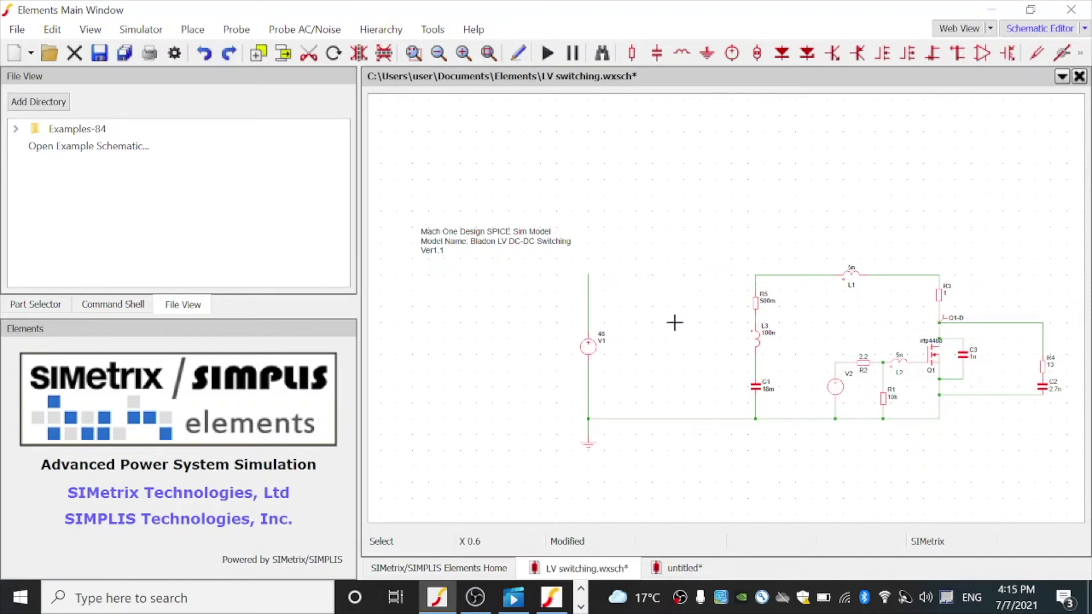
left_click(855, 278)
left_click_drag(855, 278, 672, 279)
right_click(667, 273)
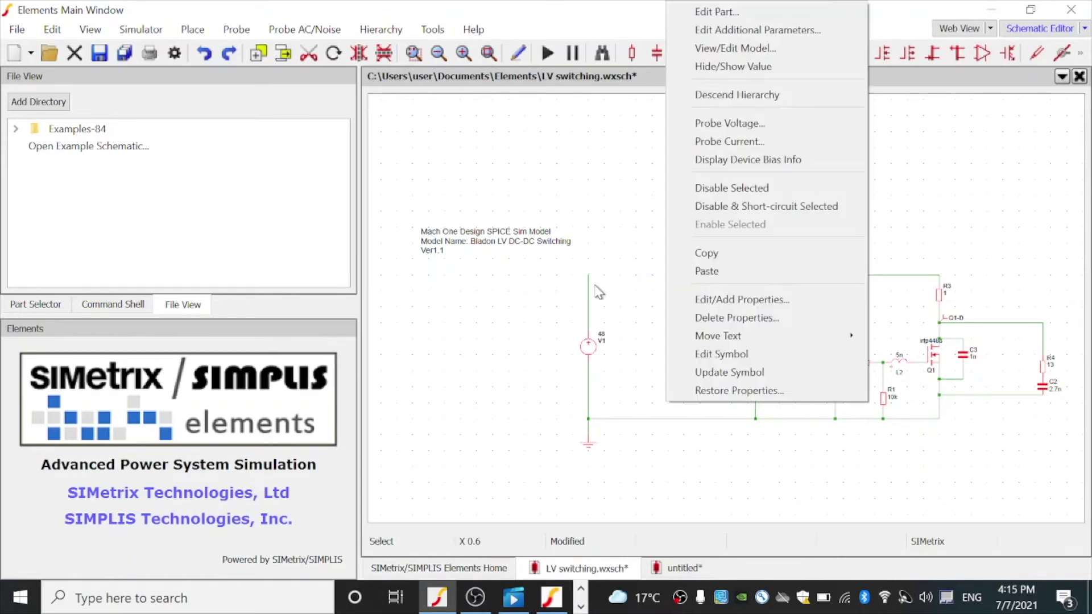
left_click(593, 273)
left_click(684, 278)
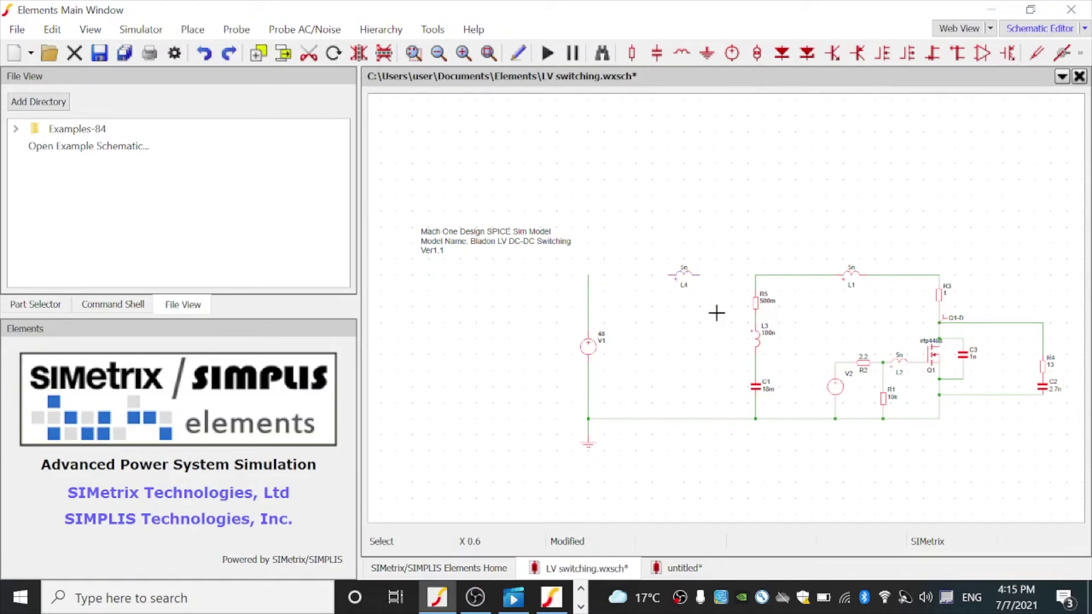
- Wire inductor L4 between V1 and the C1 branch and set its value to 30n
mouse_move(587, 276)
left_mouse_down()
mouse_move(770, 287)
mouse_move(757, 276)
left_mouse_up()
double_click(681, 276)
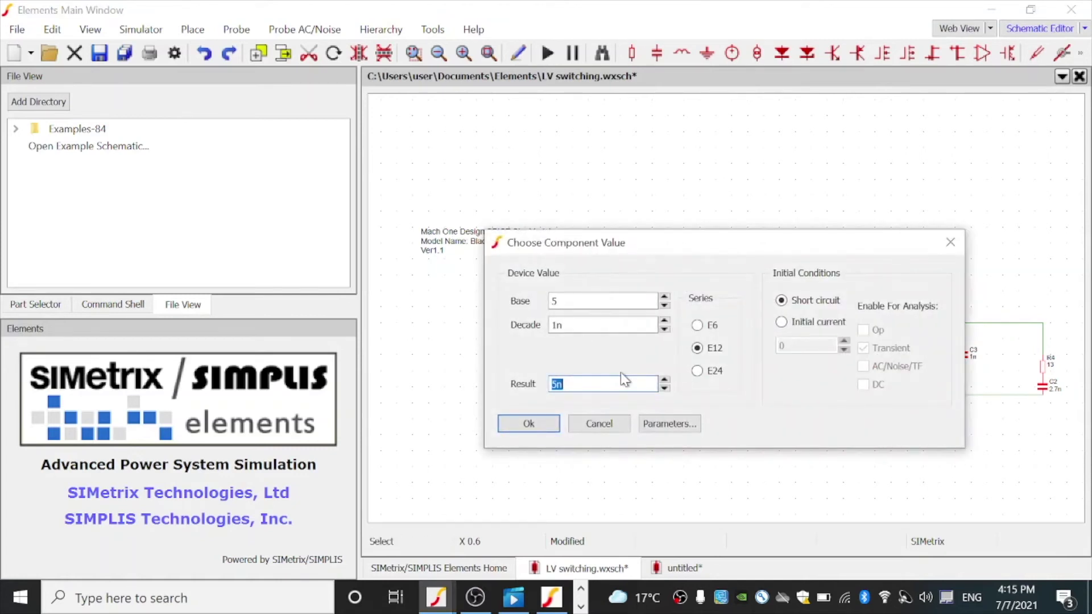
type("30n")
key("Return")
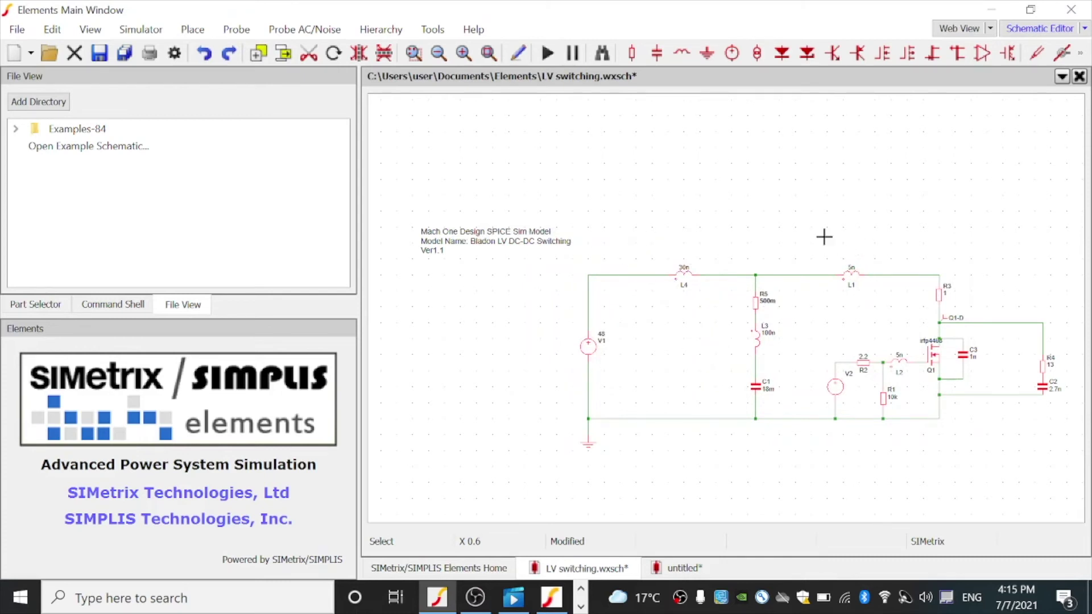
- Run the transient simulation with the added parasitics and zoom in on the turn-off spike of the Q1 drain voltage
left_click(547, 53)
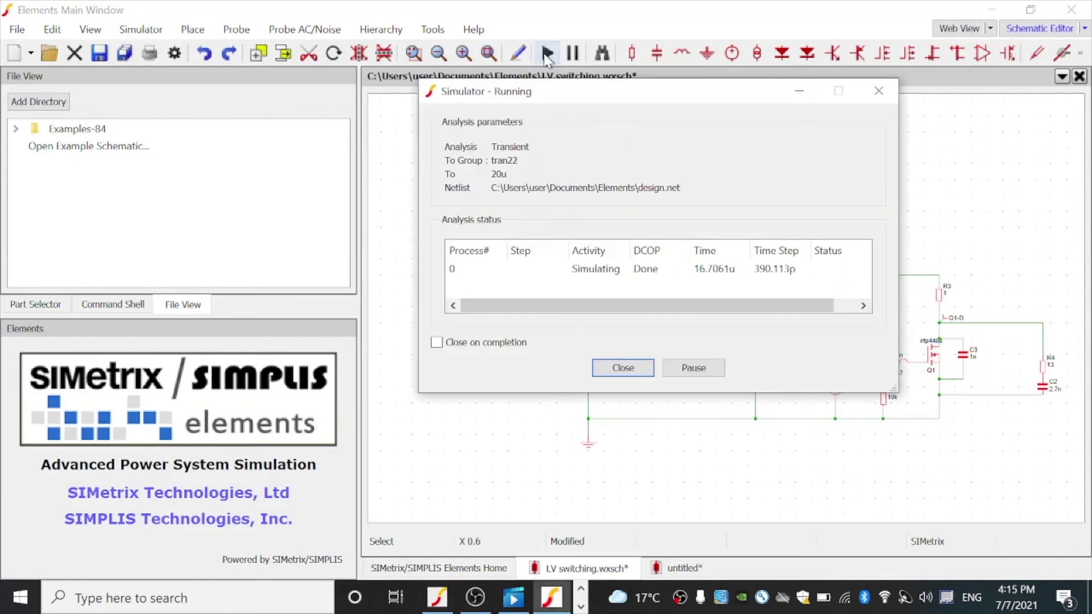
left_click(885, 93)
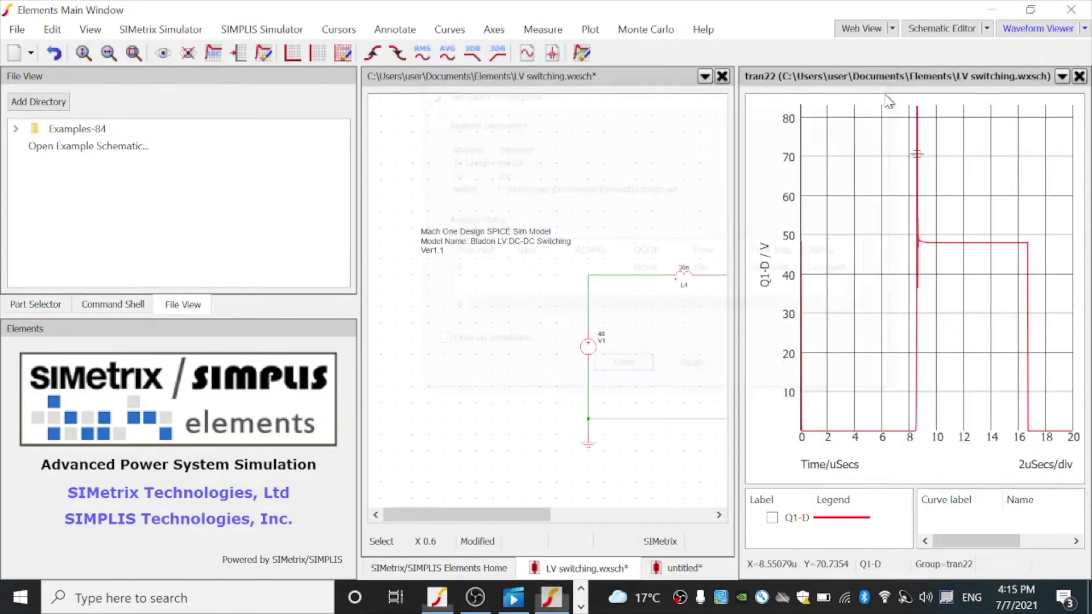
left_click(704, 200)
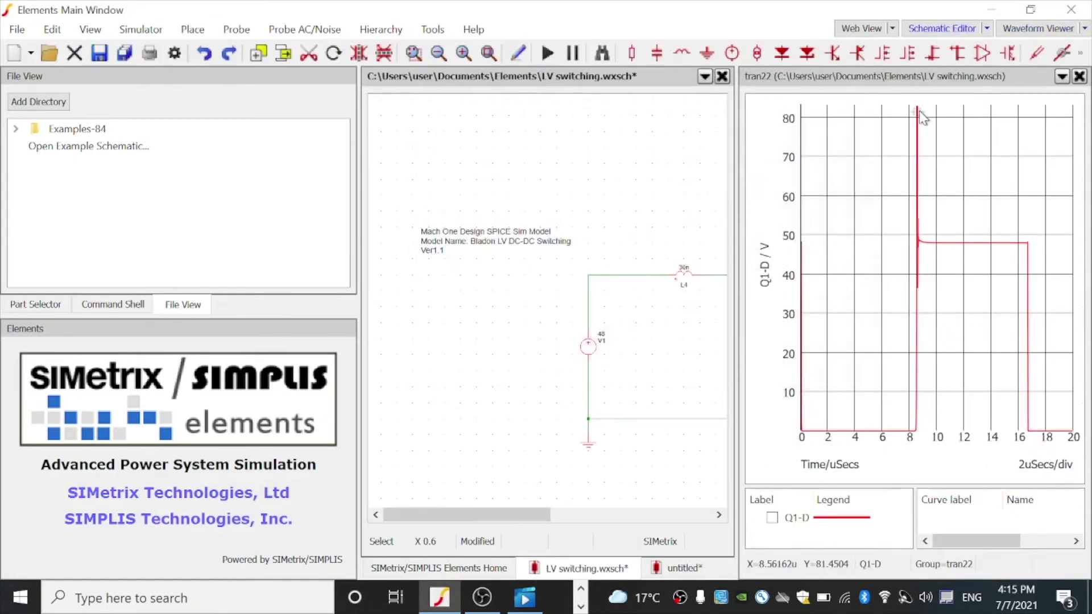
left_click_drag(545, 514, 651, 517)
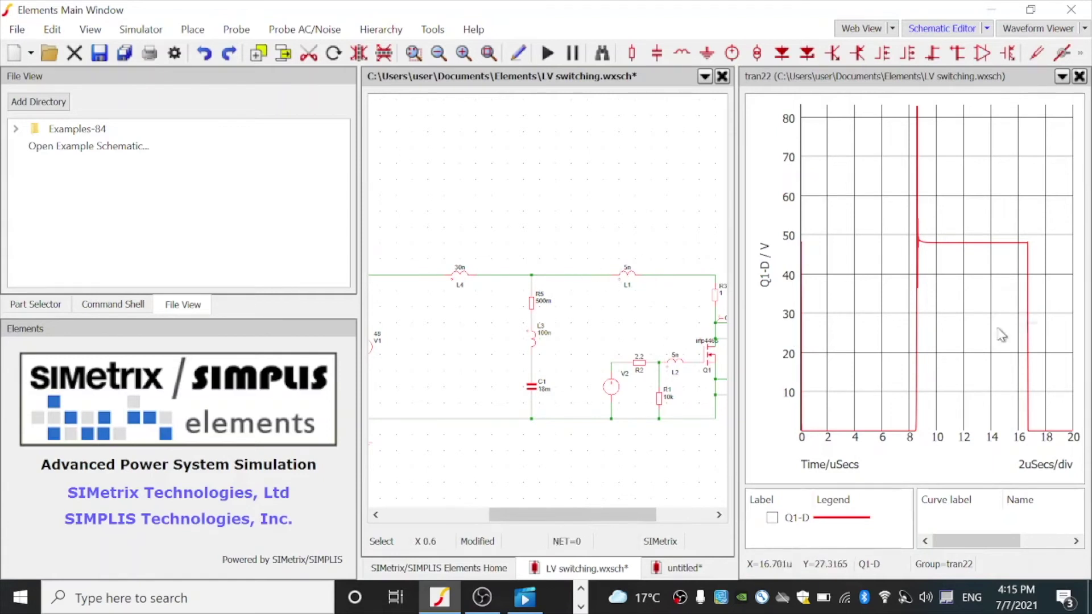
left_click_drag(937, 314, 910, 108)
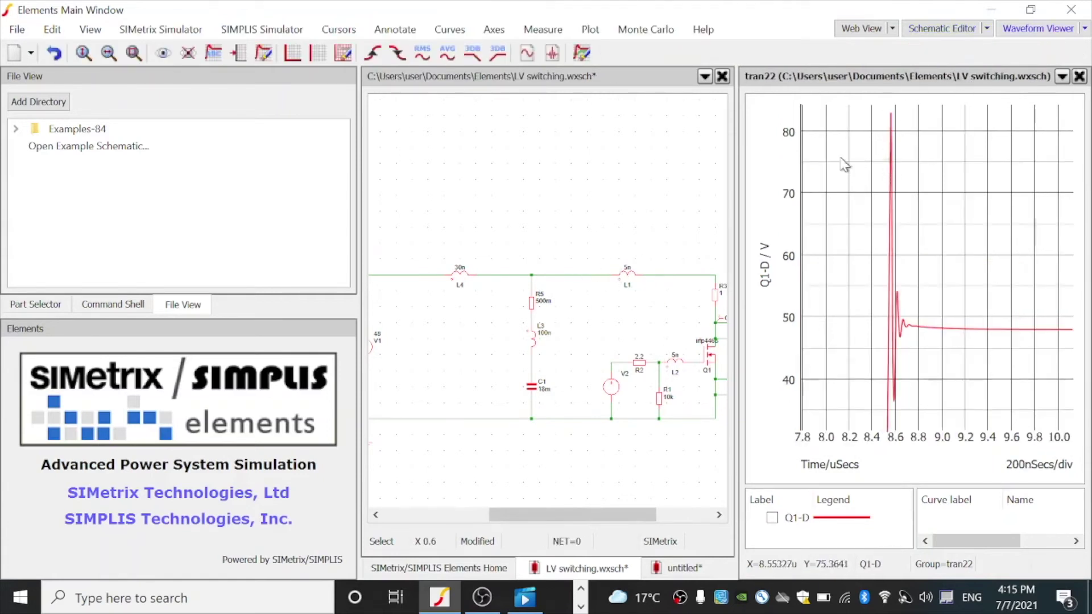
- Zoom in on the ringing of the Q1 drain voltage, then return the graph to the full waveform
left_click_drag(852, 155, 906, 391)
right_click(907, 392)
left_click(905, 402)
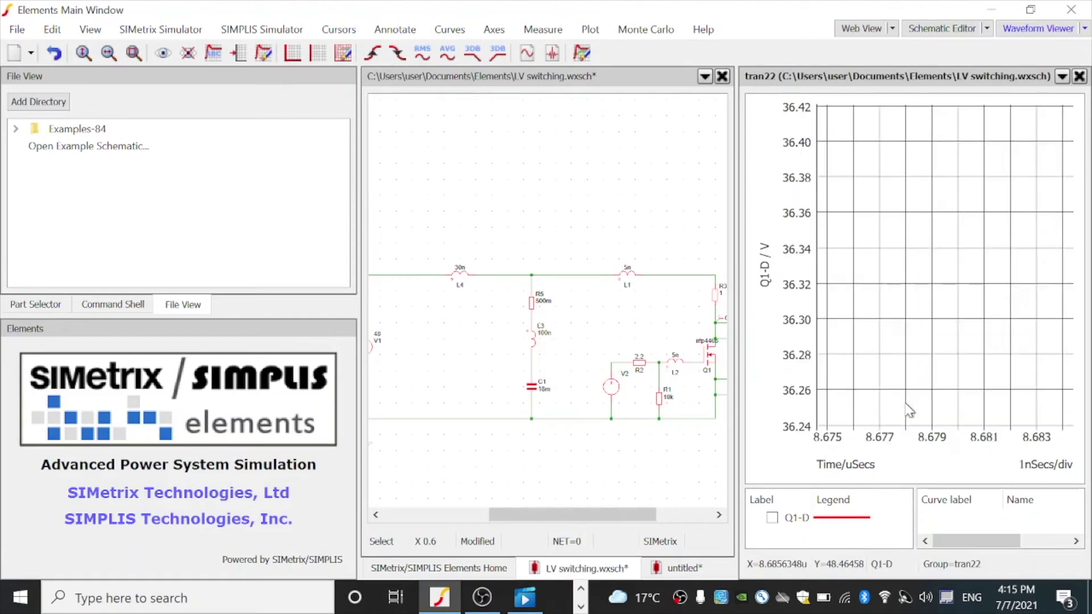
right_click(893, 248)
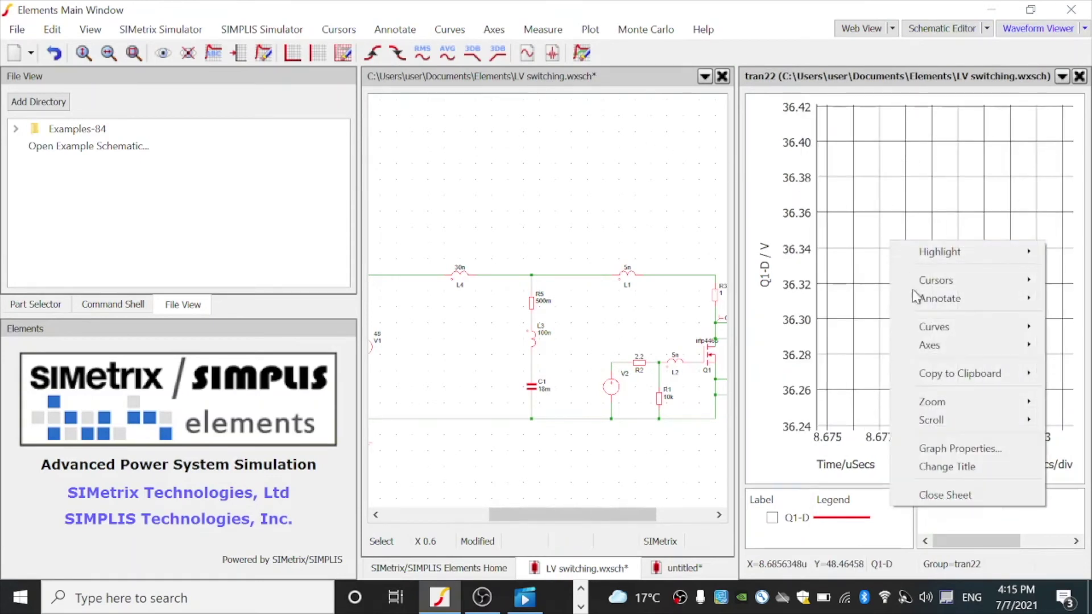
mouse_move(958, 399)
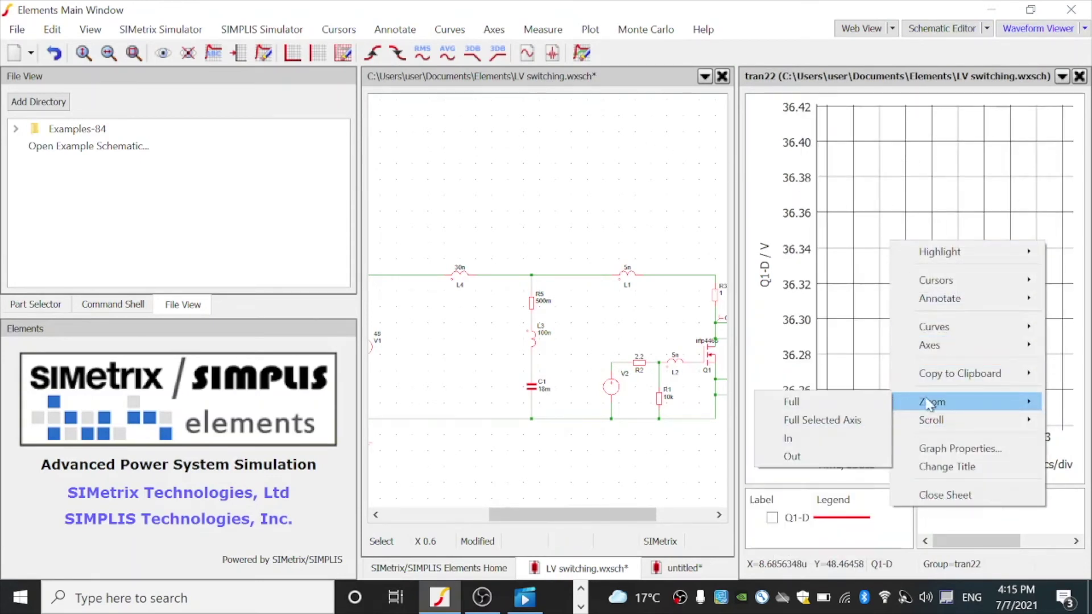
left_click(855, 405)
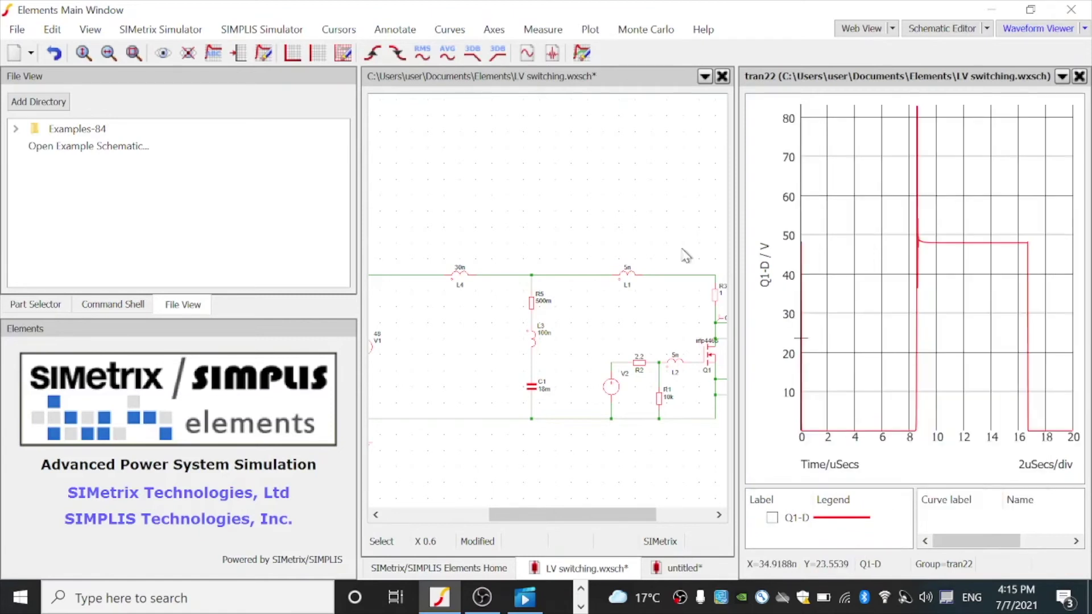
- Set inductor L4, between supply V1 and the C1 branch, to 10n
left_click(589, 178)
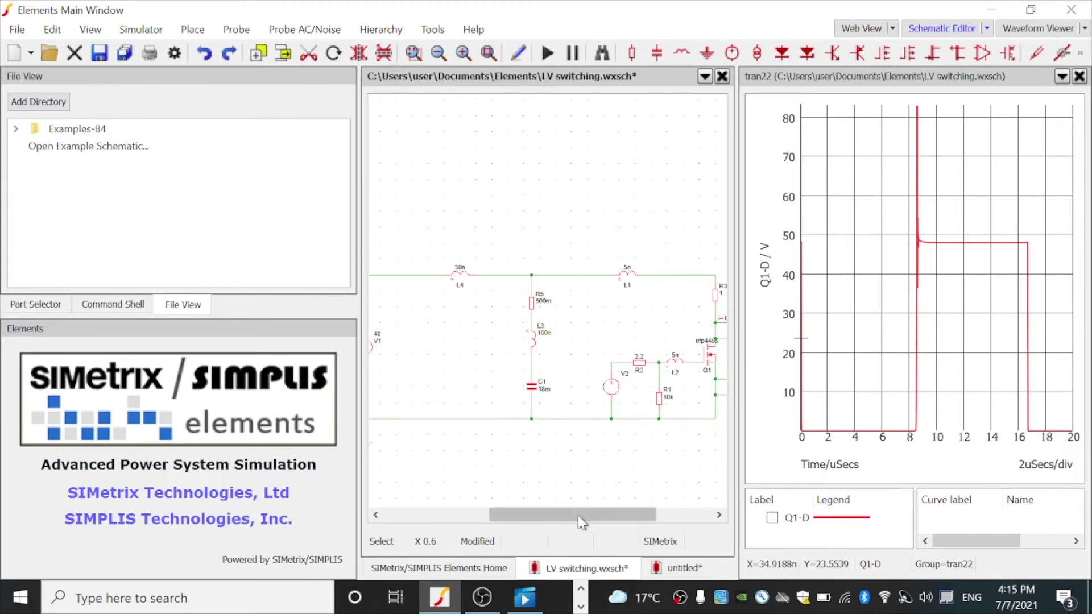
left_click_drag(577, 516, 542, 515)
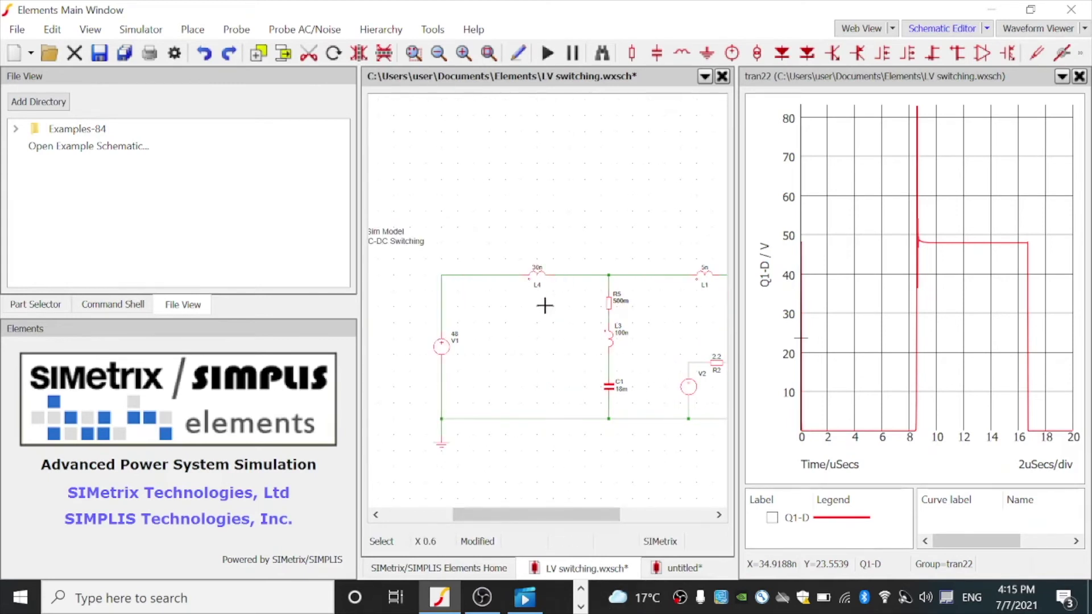
double_click(535, 275)
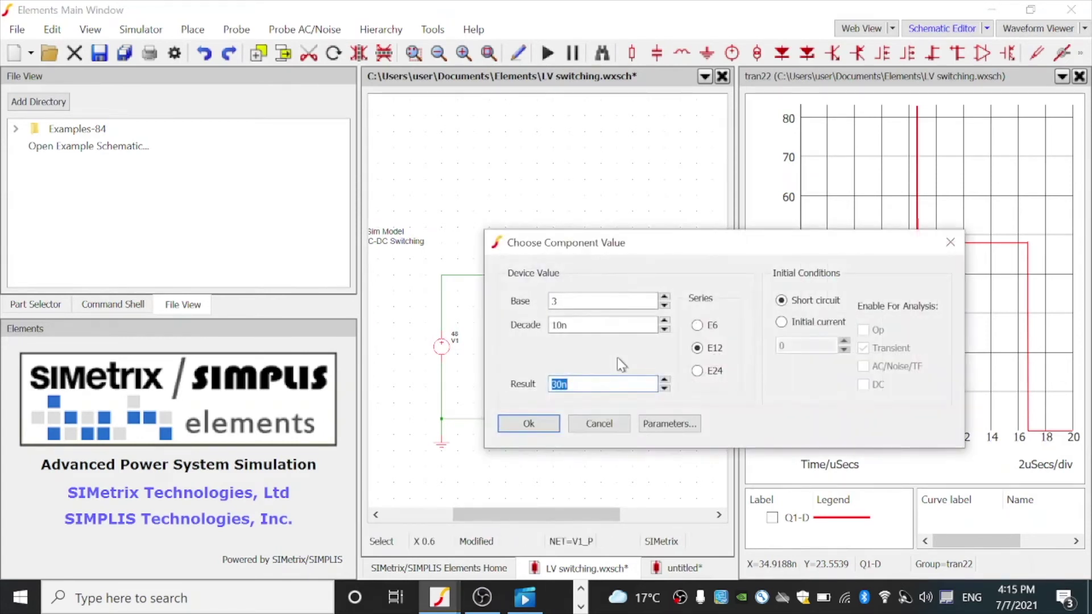
type("10n")
key("Return")
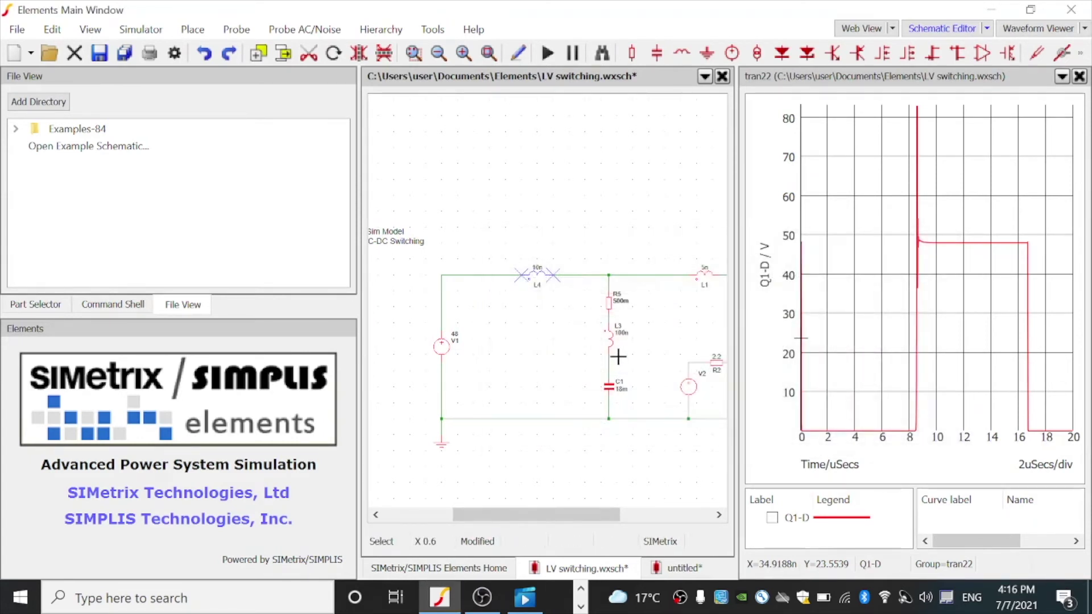
- Rerun the transient simulation with the reduced supply-side inductance and look over the circuit from V1 to Q1
left_click(547, 55)
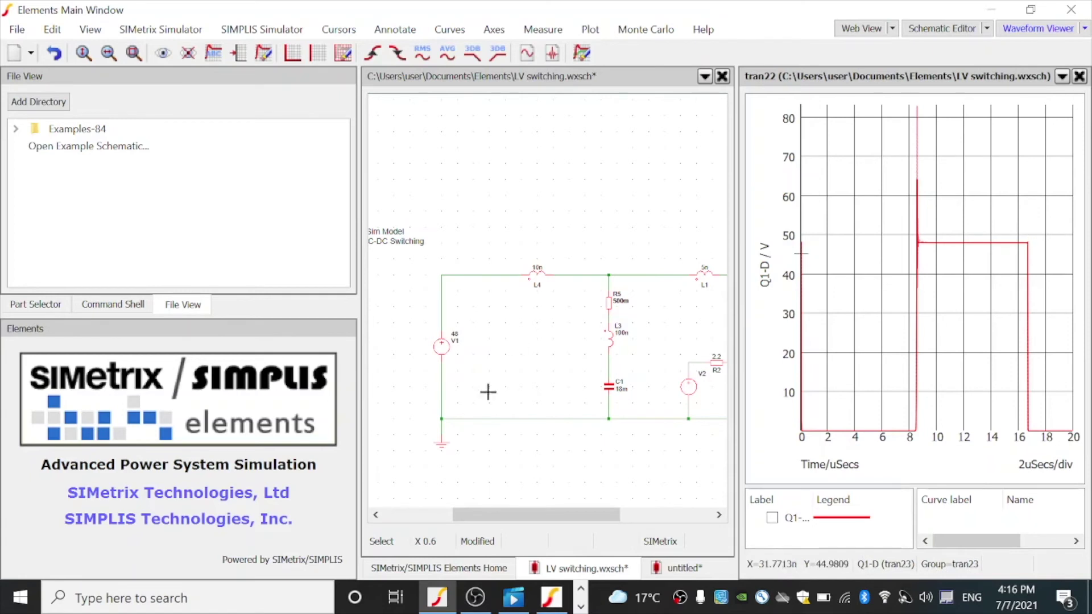
left_click_drag(545, 514, 587, 514)
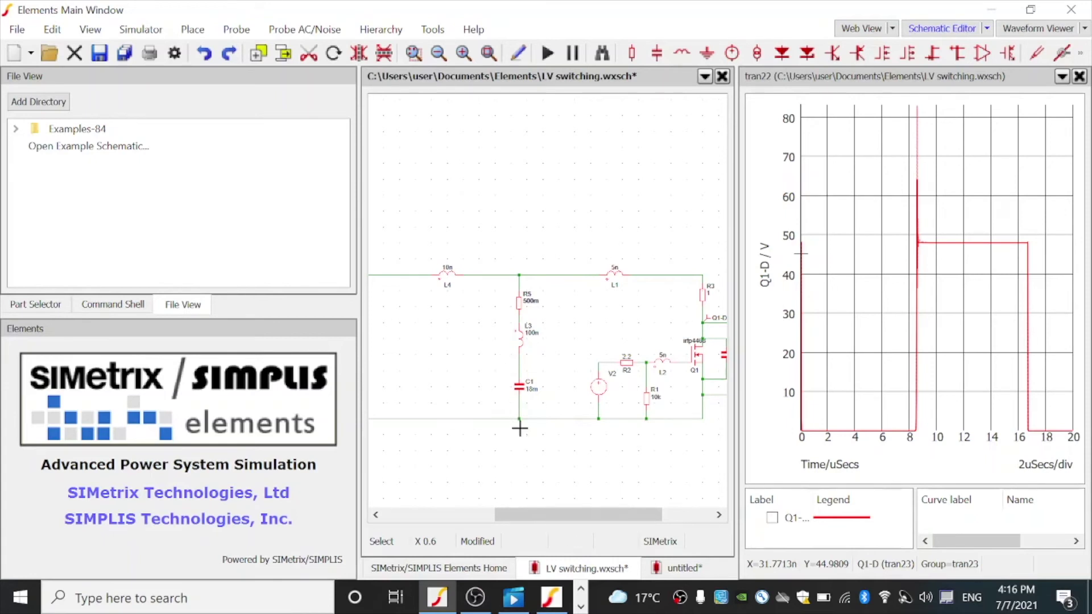
left_click_drag(548, 519, 537, 519)
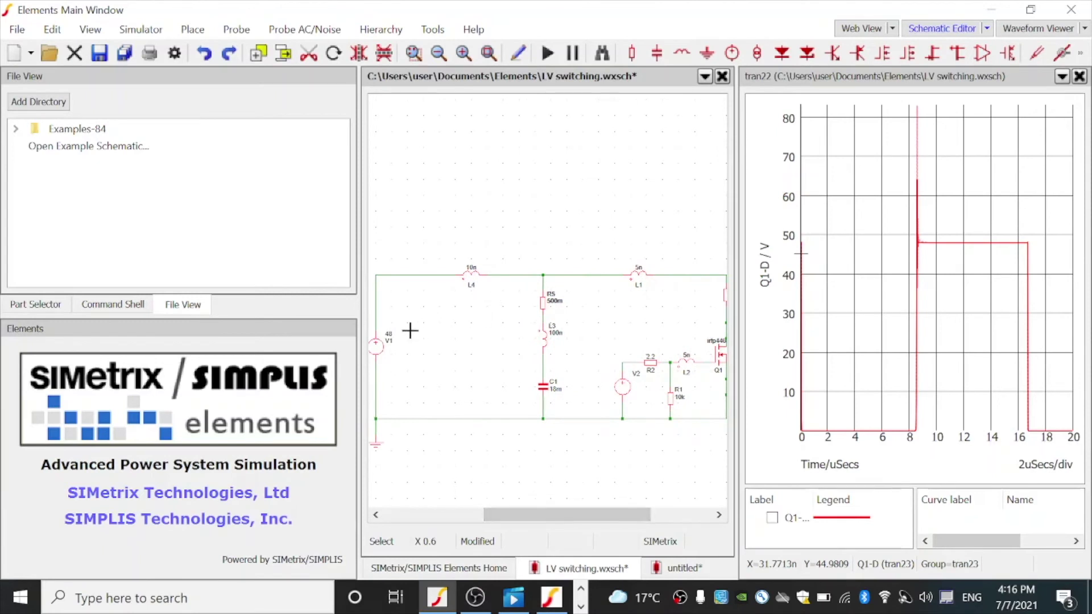